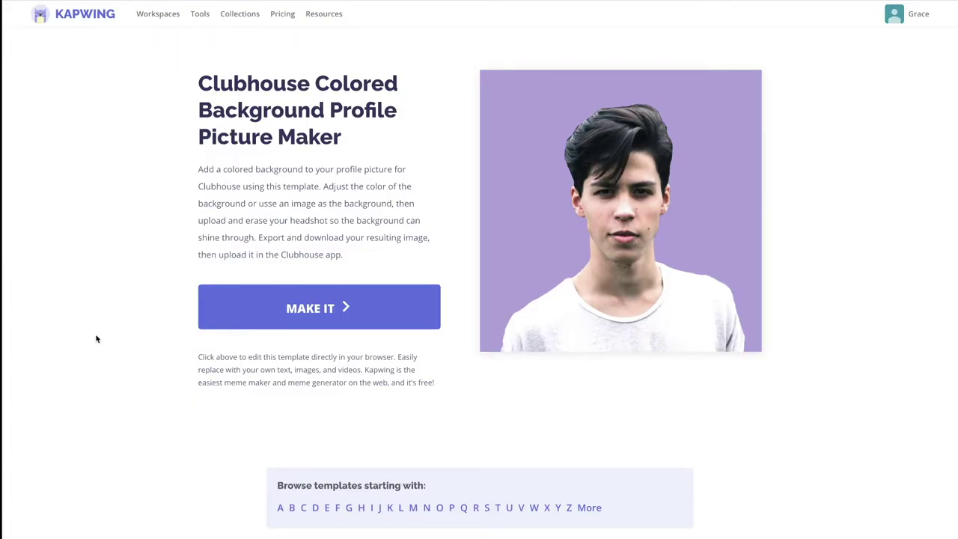
Open the colored-background template in the Studio and nudge its sample headshot slightly upward
left_click(279, 313)
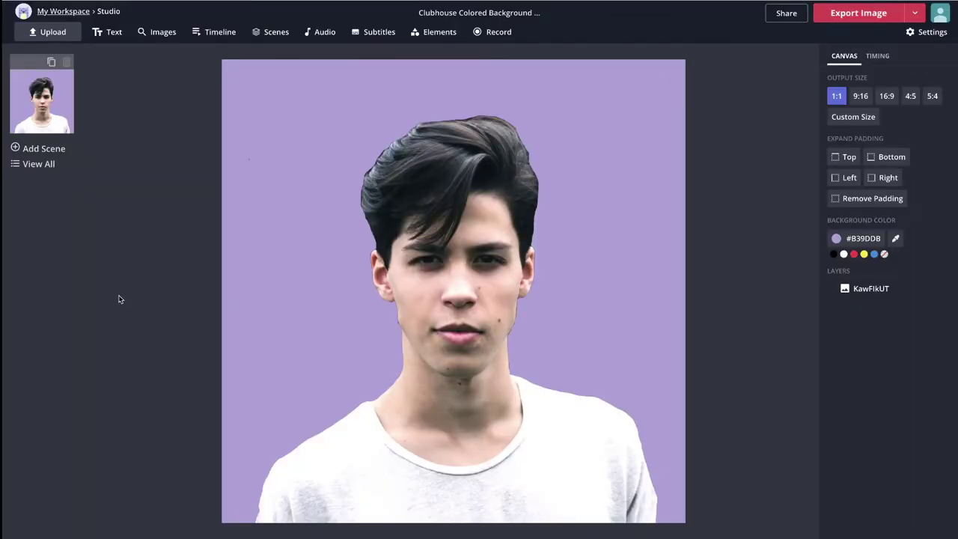
mouse_move(412, 206)
left_mouse_down()
mouse_move(434, 187)
mouse_move(411, 197)
left_mouse_up()
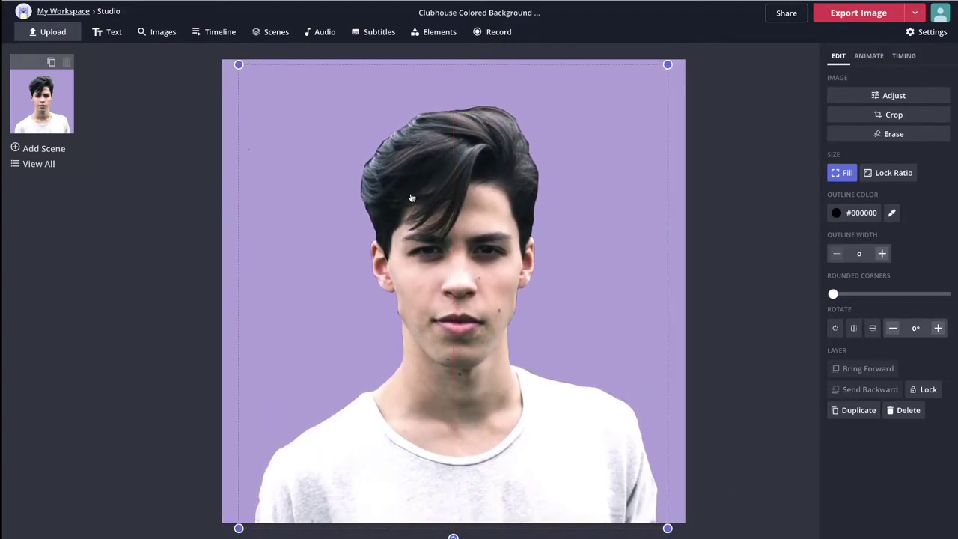
left_click(680, 234)
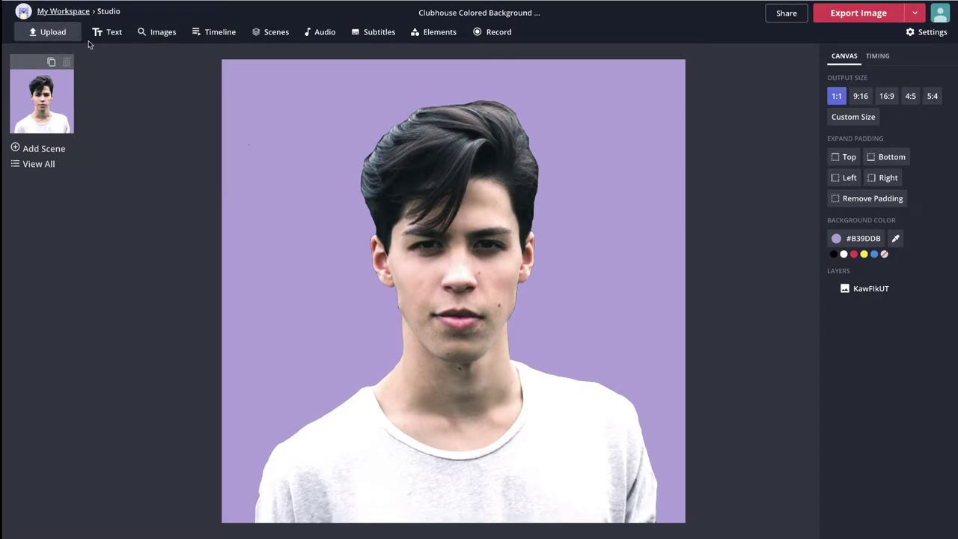
left_click(47, 34)
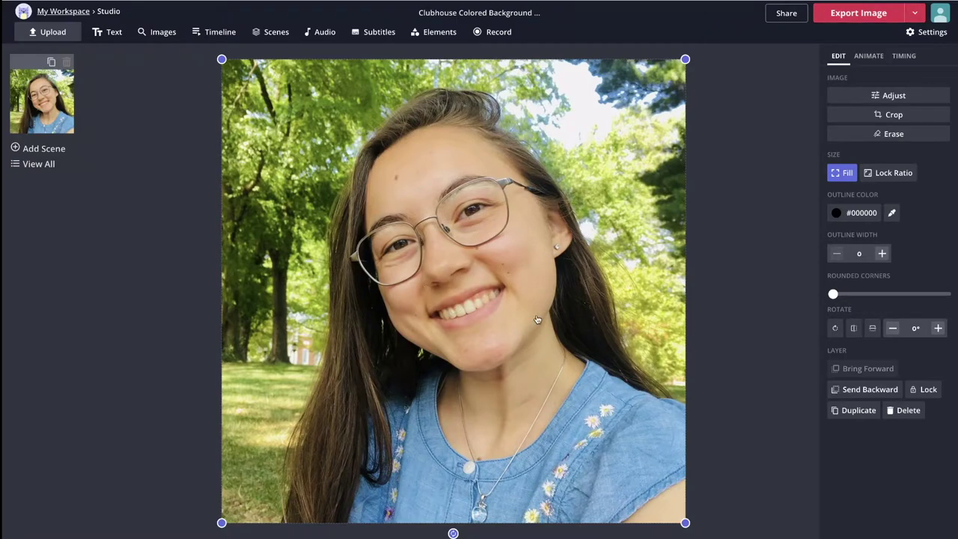
Brighten the woman's photo to 13 and raise its contrast slightly
left_click(877, 98)
left_click_drag(695, 199, 720, 199)
left_click_drag(696, 238, 708, 240)
left_click(824, 374)
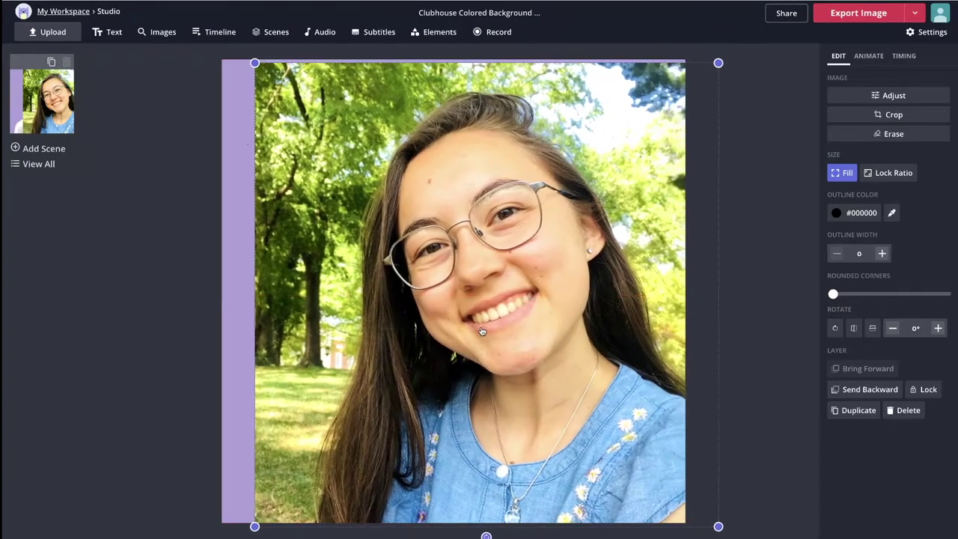
Drag the photo so it fills the square canvas edge to edge
mouse_move(481, 331)
left_mouse_down()
mouse_move(467, 371)
mouse_move(478, 337)
left_mouse_up()
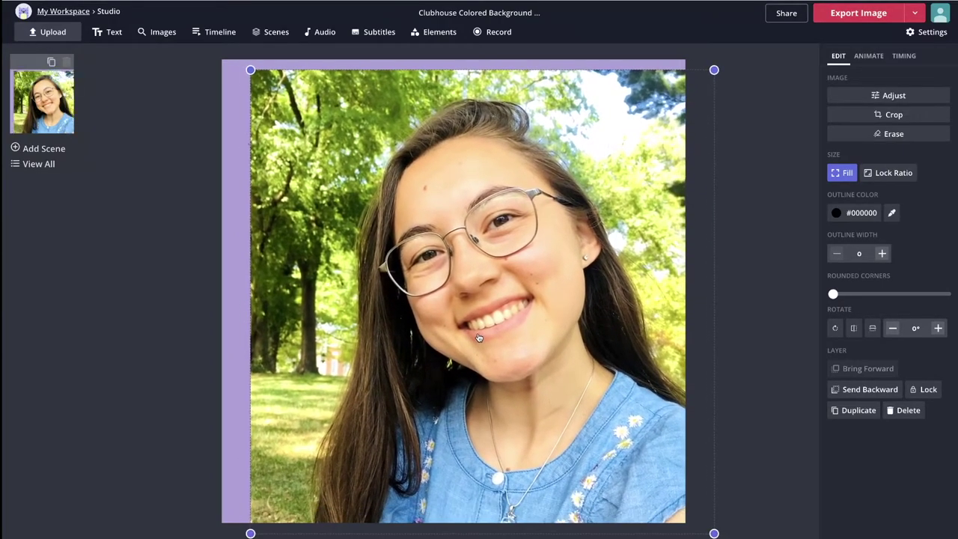
left_click_drag(420, 305, 392, 293)
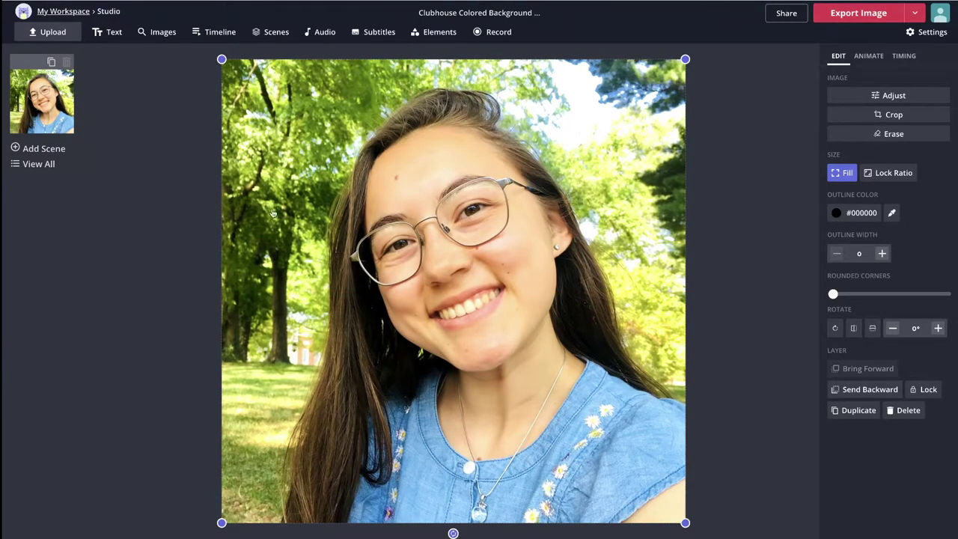
left_click_drag(427, 136, 401, 168)
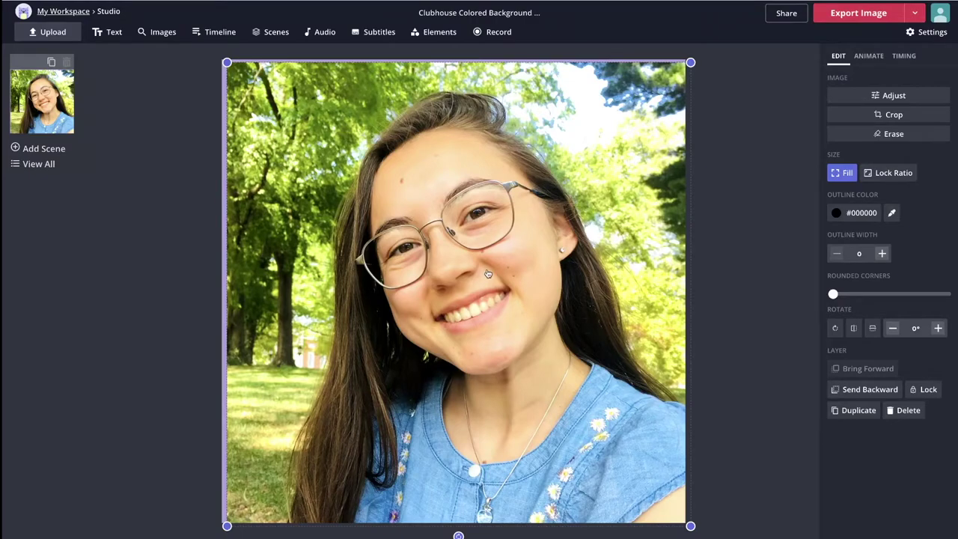
left_click(858, 136)
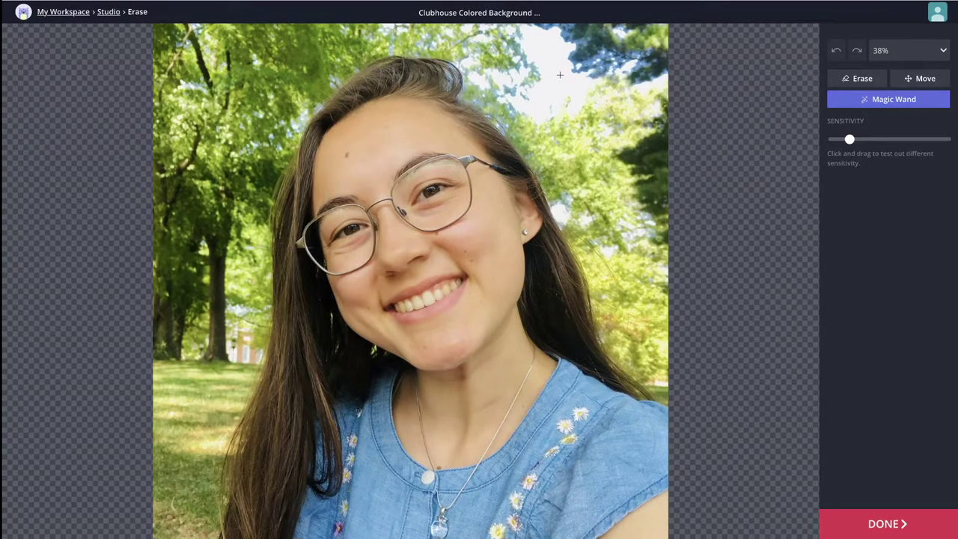
Remove the sky above her head, then erase the sky and trees right of her hair
left_click_drag(570, 82, 573, 84)
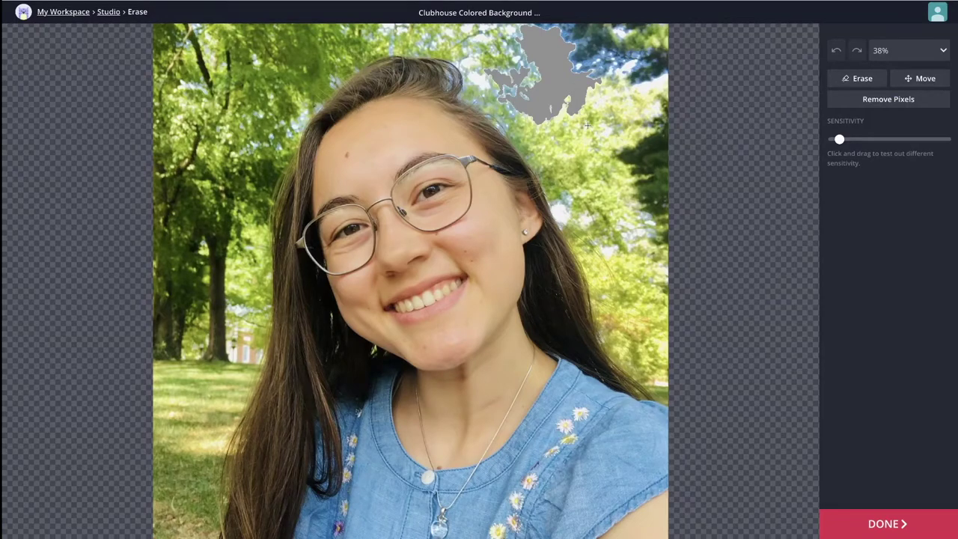
left_click_drag(587, 125, 588, 125)
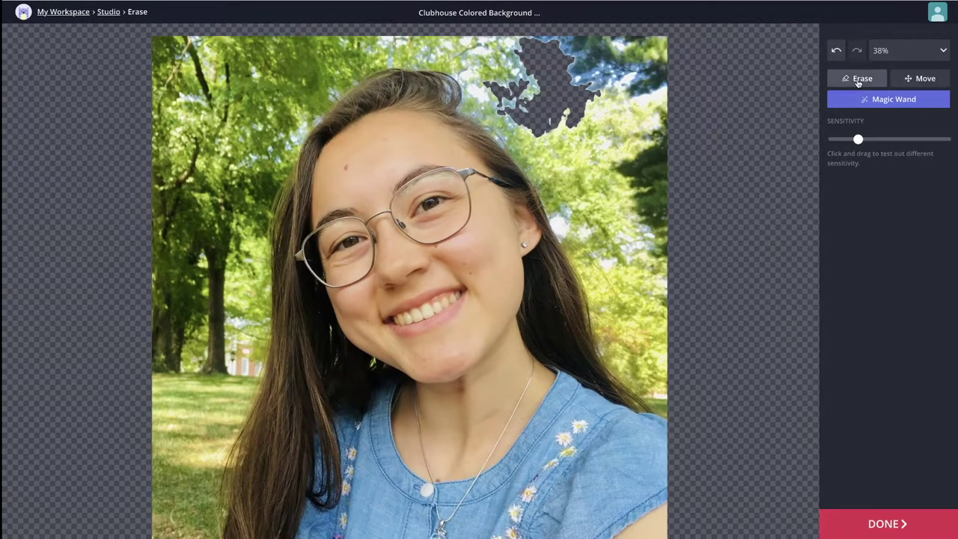
left_click(857, 80)
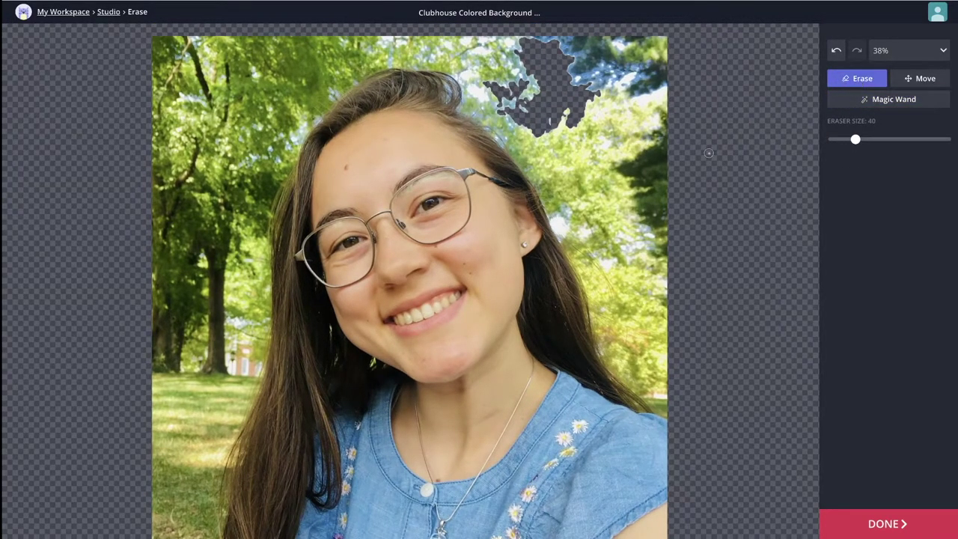
mouse_move(855, 142)
left_mouse_down()
mouse_move(936, 140)
mouse_move(927, 140)
left_mouse_up()
mouse_move(557, 114)
left_mouse_down()
mouse_move(660, 227)
mouse_move(600, 125)
mouse_move(663, 190)
mouse_move(551, 34)
mouse_move(677, 154)
mouse_move(573, 2)
mouse_move(674, 98)
mouse_move(618, 6)
mouse_move(657, 55)
mouse_move(651, 33)
mouse_move(656, 68)
mouse_move(589, 186)
mouse_move(663, 287)
mouse_move(540, 120)
mouse_move(621, 201)
mouse_move(557, 126)
mouse_move(475, 55)
mouse_move(531, 50)
mouse_move(521, 50)
mouse_move(550, 107)
mouse_move(515, 104)
mouse_move(604, 307)
mouse_move(666, 385)
left_mouse_up()
Remove the left tree regions and erase the remaining trees and lawn at maximum brush size
left_click(877, 99)
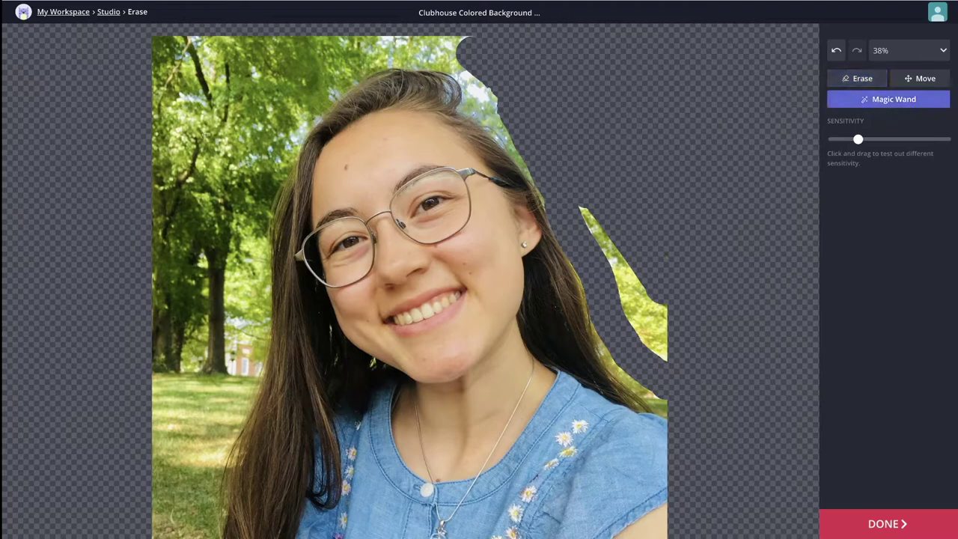
left_click(192, 219)
left_click(190, 197)
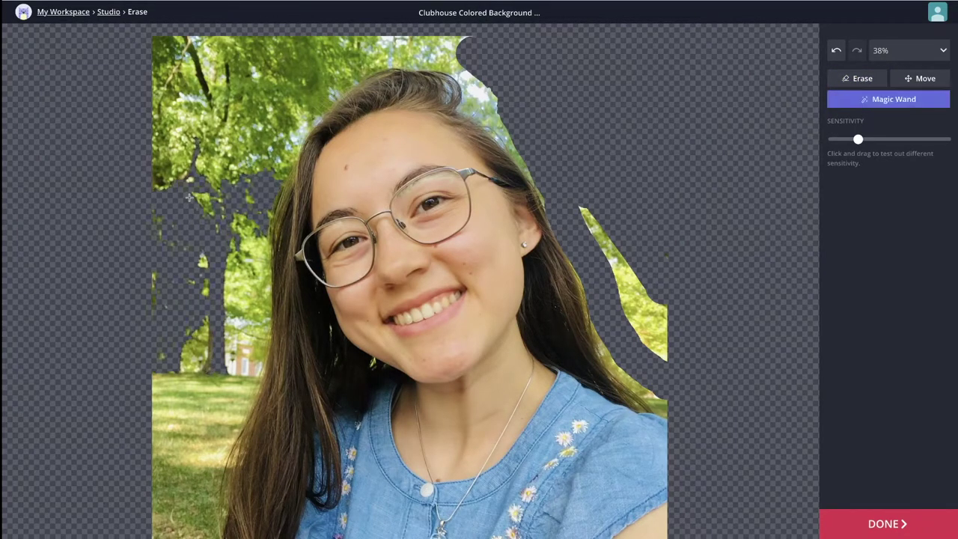
left_click(202, 120)
left_click(202, 119)
left_click(857, 77)
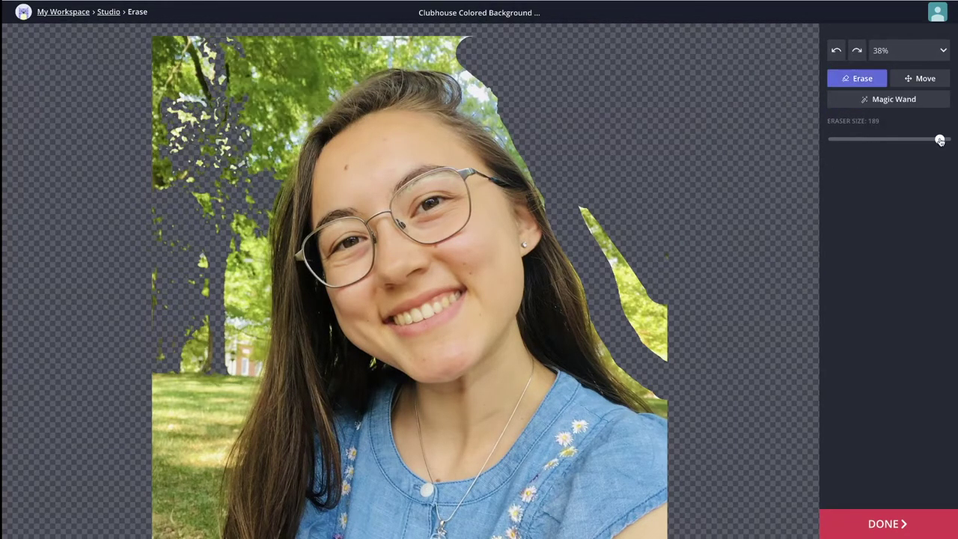
left_click_drag(941, 141, 946, 140)
mouse_move(180, 449)
left_mouse_down()
mouse_move(206, 465)
mouse_move(251, 346)
mouse_move(314, 104)
mouse_move(472, 74)
mouse_move(636, 284)
left_mouse_up()
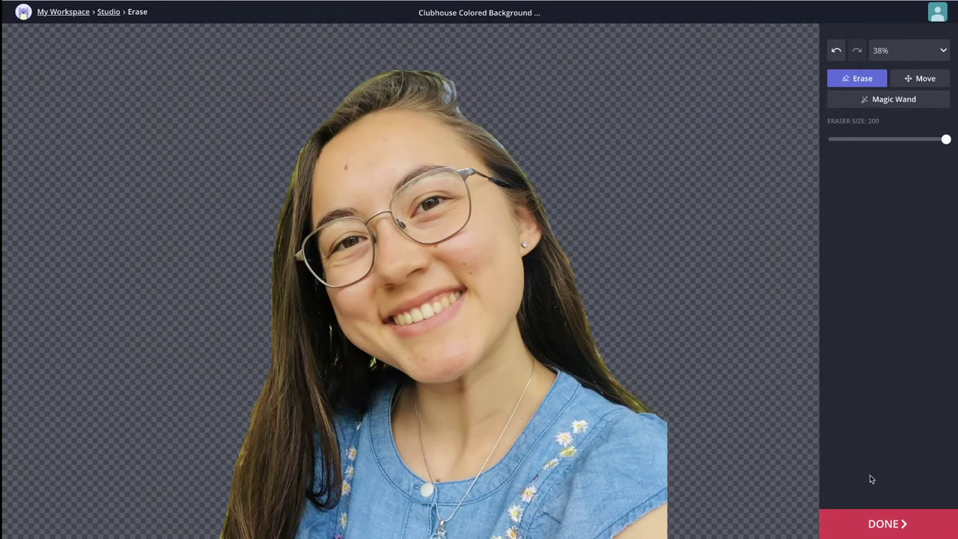
left_click(877, 532)
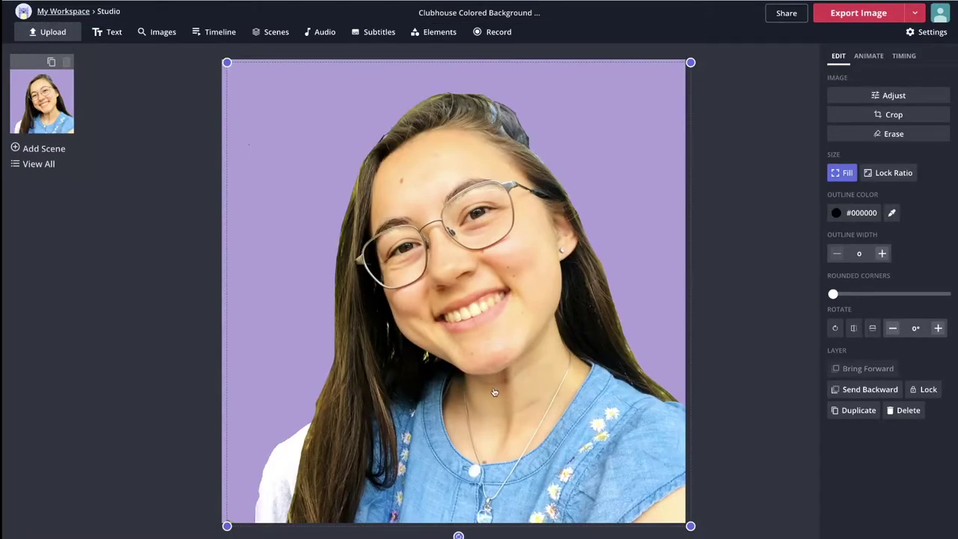
Delete the template's sample headshot and centre the woman's cut-out on the canvas
left_click_drag(494, 392, 595, 391)
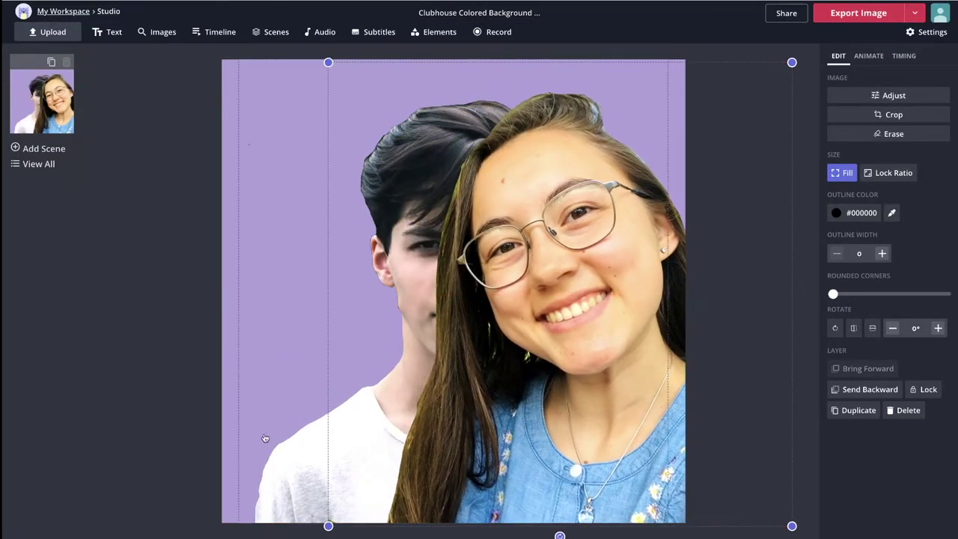
left_click(292, 461)
key("Delete")
left_click_drag(544, 374, 439, 374)
Set the canvas background to light blue #68B2E5, sampled from her denim shirt
left_click(648, 69)
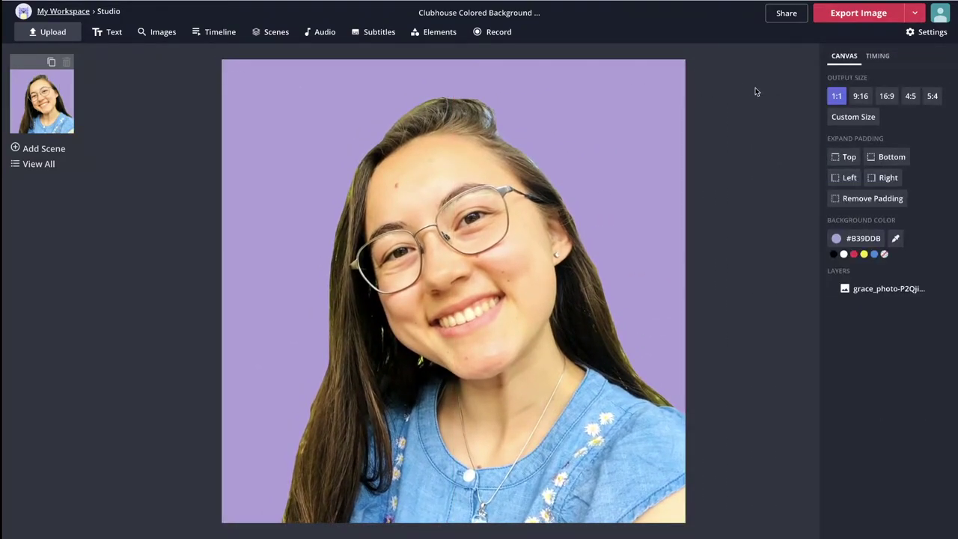
left_click(852, 239)
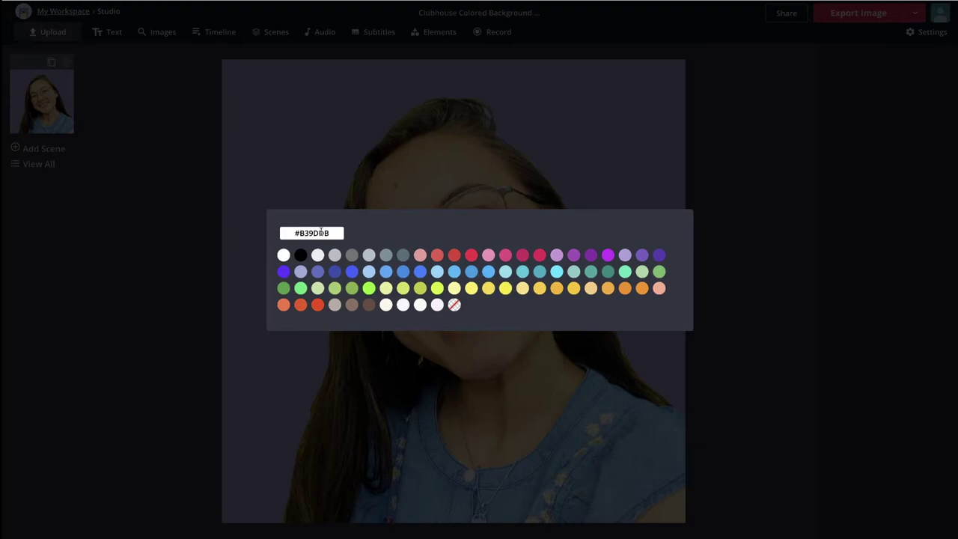
left_click_drag(333, 233, 284, 233)
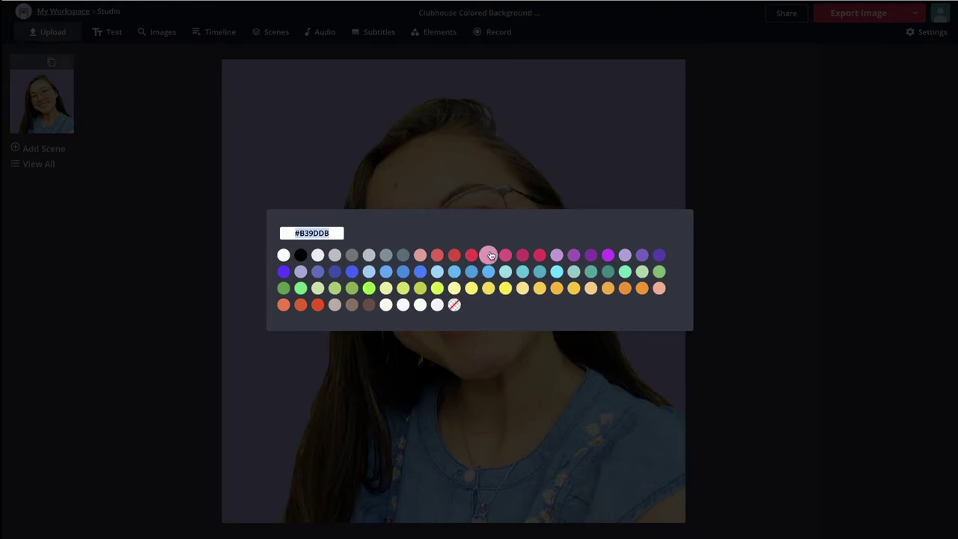
left_click(584, 337)
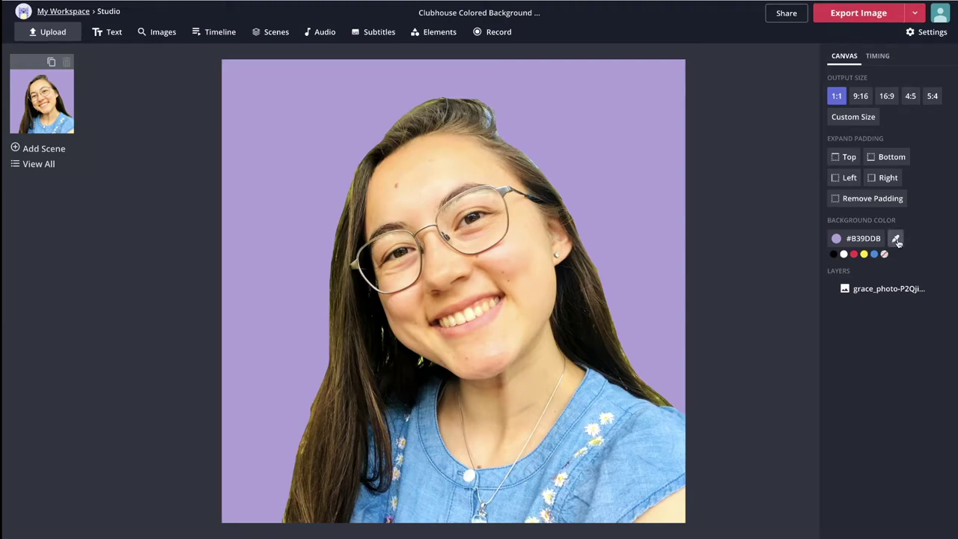
left_click(897, 239)
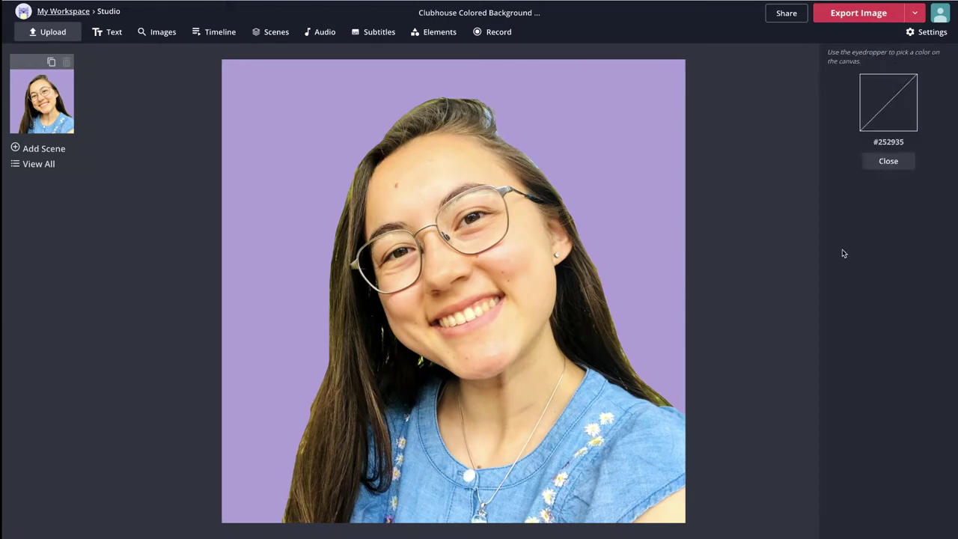
left_click(627, 425)
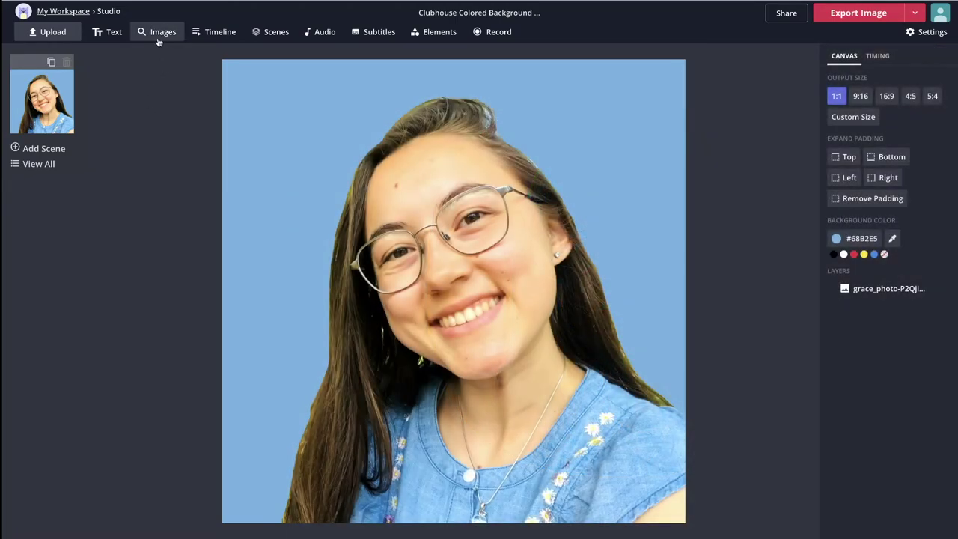
Search images for 'grad' and add the purple-blue gradient to the canvas
left_click(155, 35)
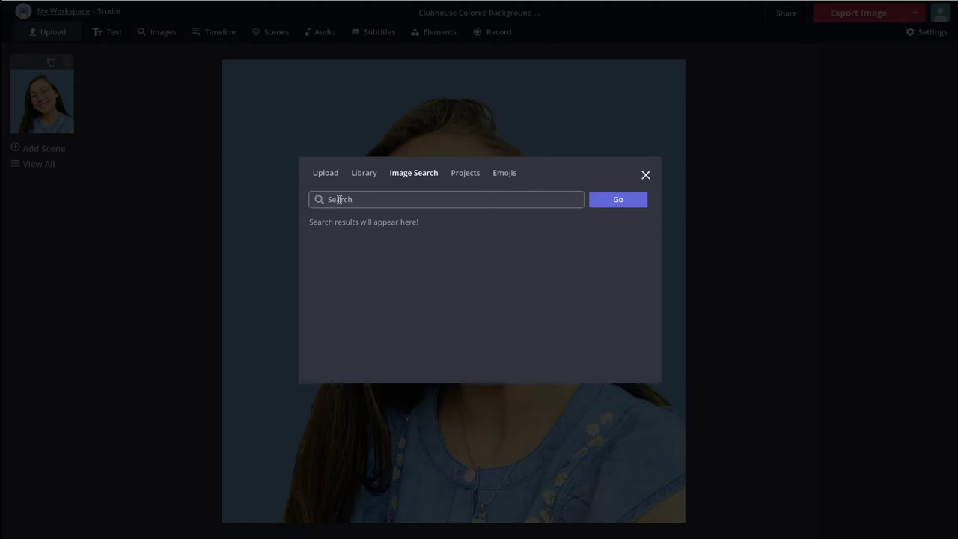
type("gradient")
key("Return")
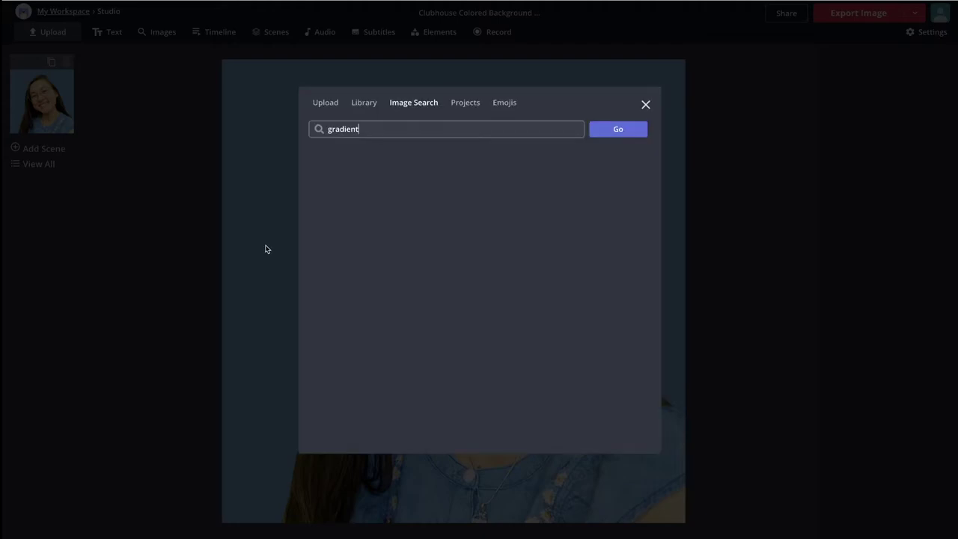
left_click(437, 340)
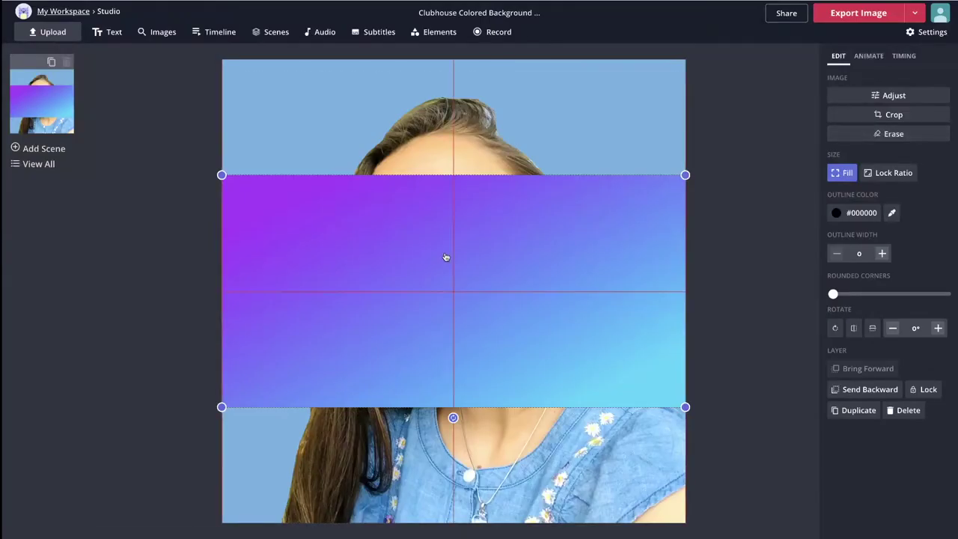
Enlarge the gradient to cover the whole canvas and send it behind the headshot
left_click_drag(446, 257, 411, 134)
left_click_drag(648, 282, 706, 528)
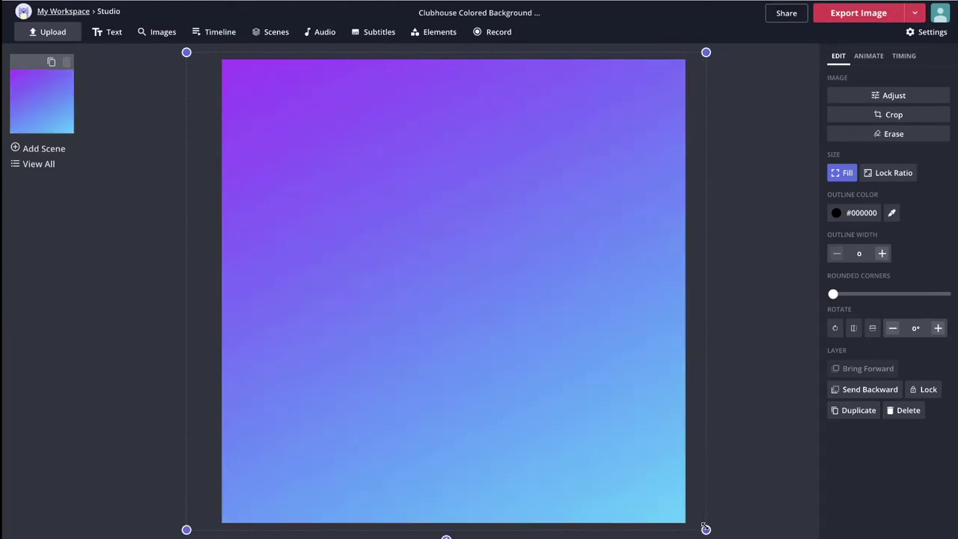
left_click(838, 389)
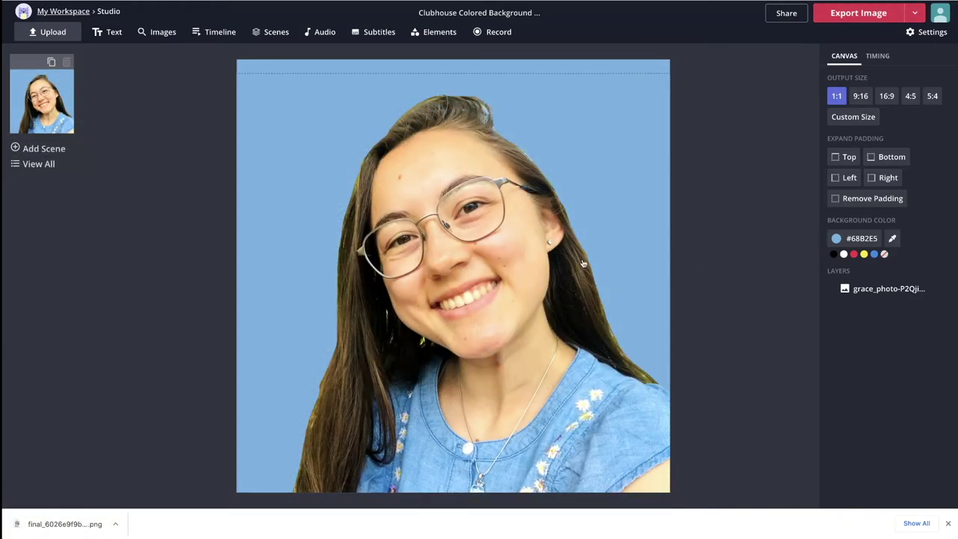
left_click(462, 263)
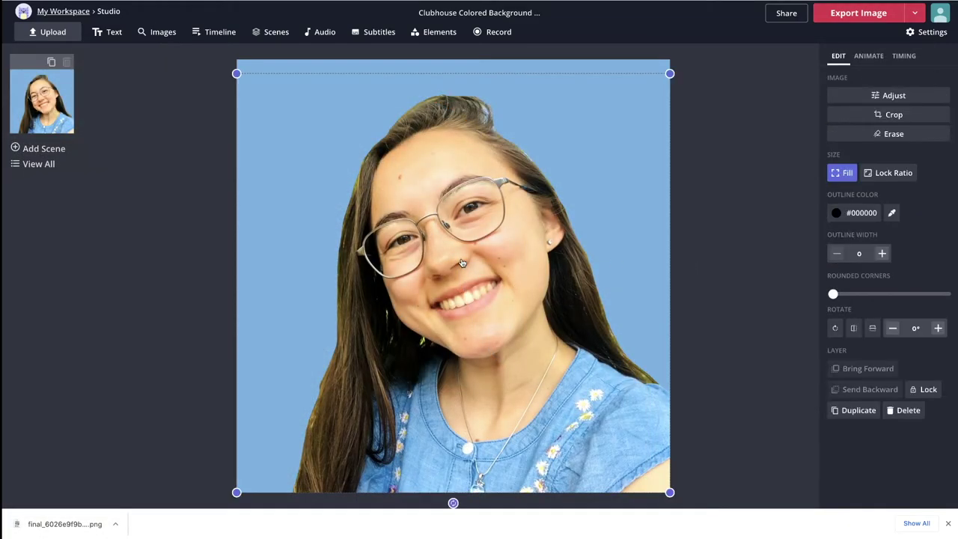
Turn the headshot greyscale with Saturation -100, then export the project as an image
left_click(868, 95)
left_click_drag(695, 279, 484, 282)
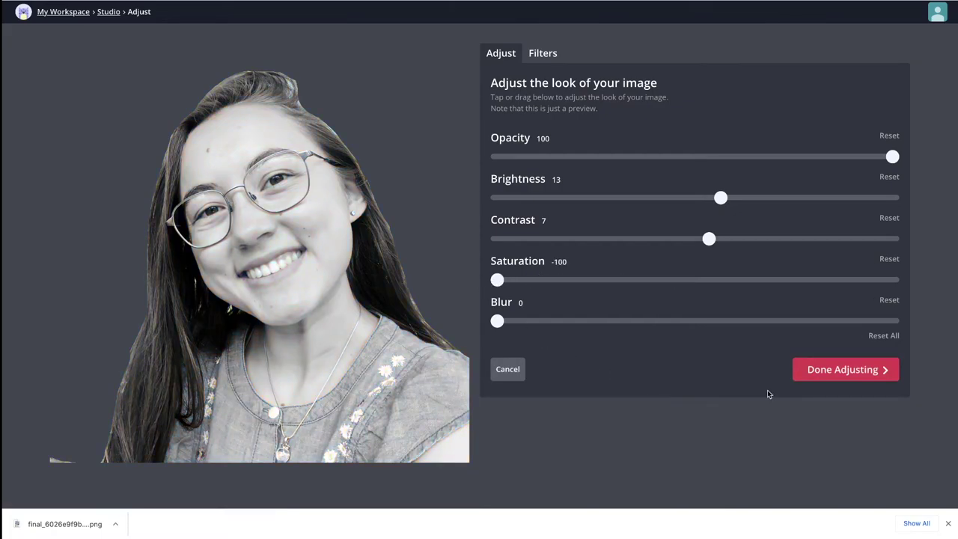
left_click(805, 370)
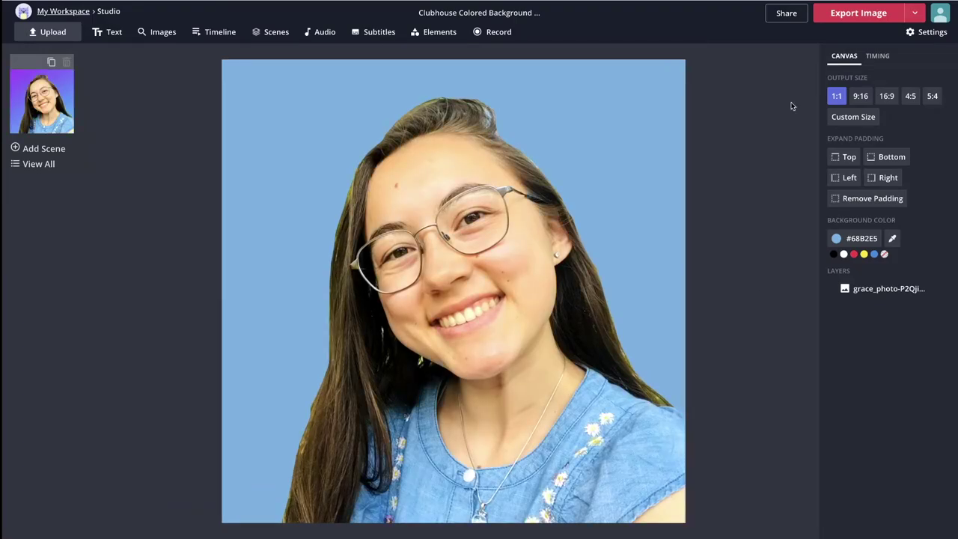
left_click(848, 15)
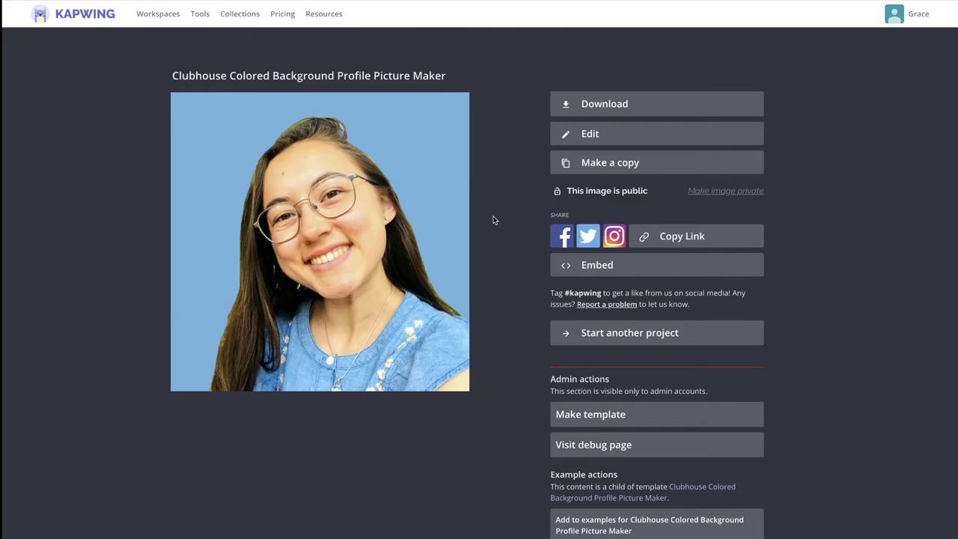
Download the exported Kapwing image, then load the park headshot into the Clubhouse ring maker
left_click(629, 109)
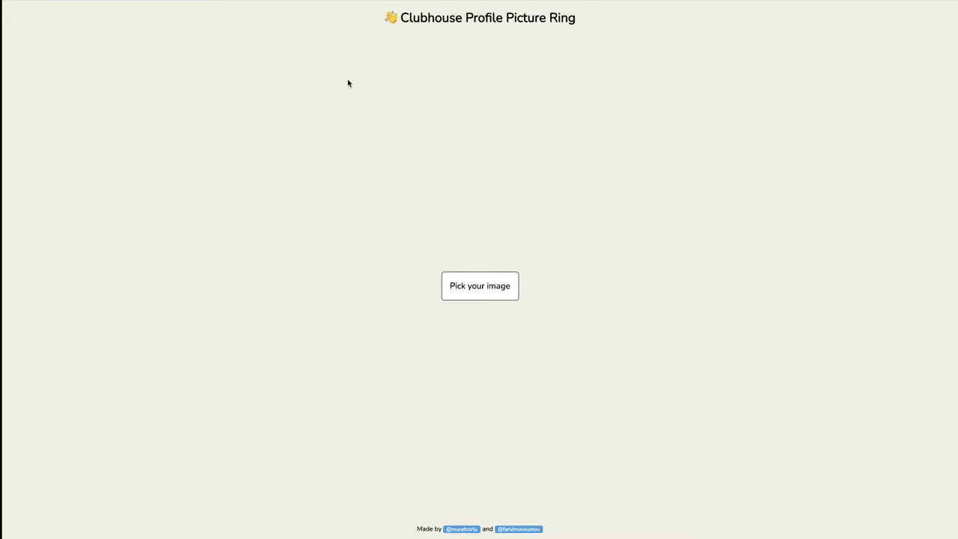
left_click(452, 286)
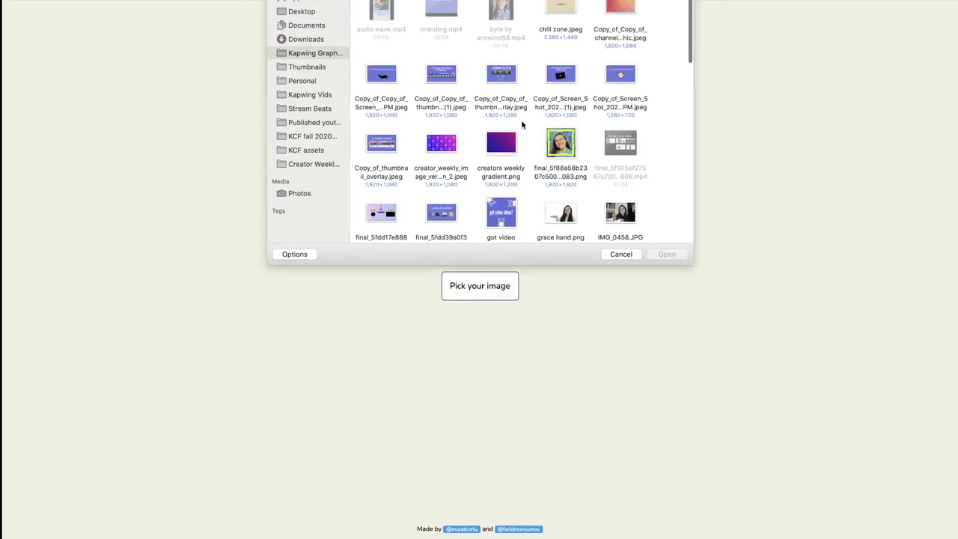
scroll(522, 118, "down", 2)
scroll(522, 118, "down", 3)
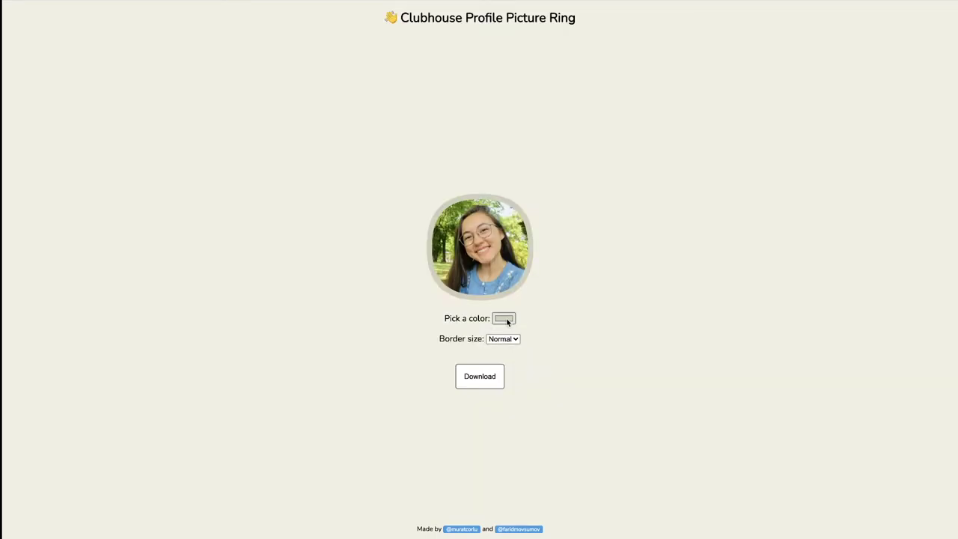
left_click(504, 319)
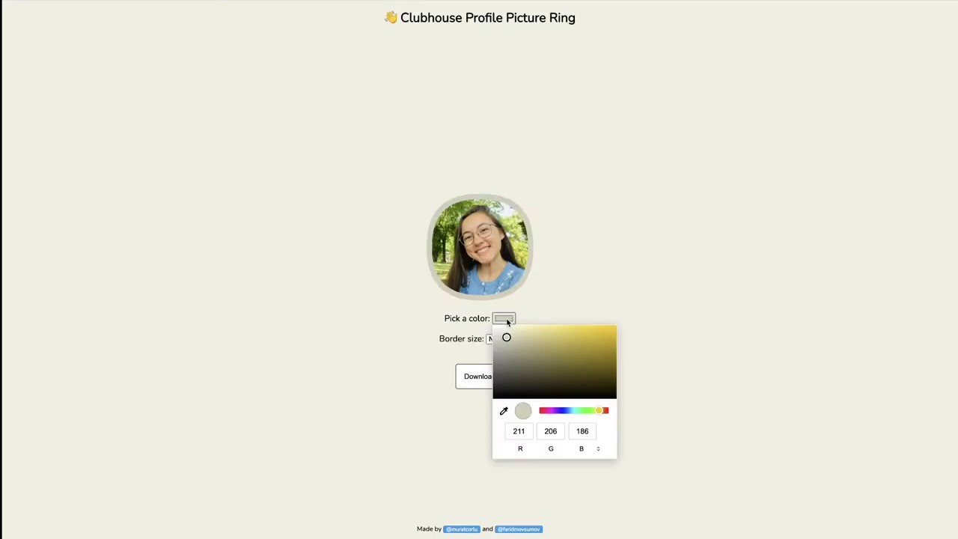
Give the ring an olive green colour with Normal border thickness and download it as ch-avatar (3).png
left_click(503, 339)
left_click(509, 328)
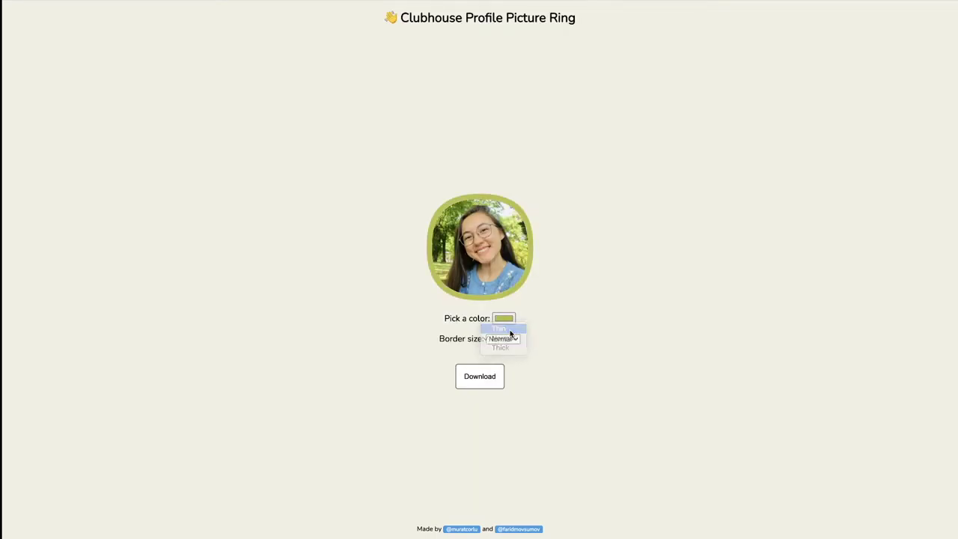
left_click(508, 341)
left_click(511, 357)
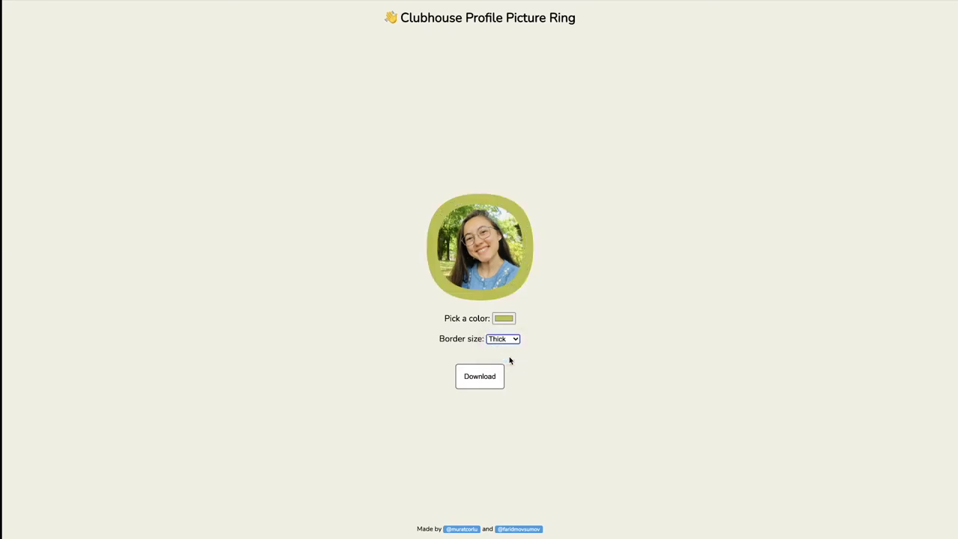
left_click(514, 341)
left_click(506, 328)
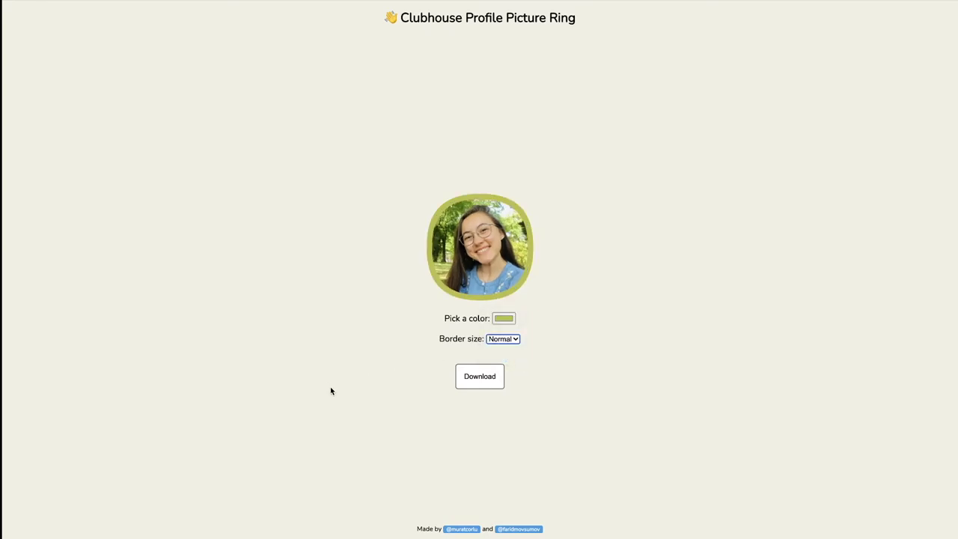
left_click(483, 387)
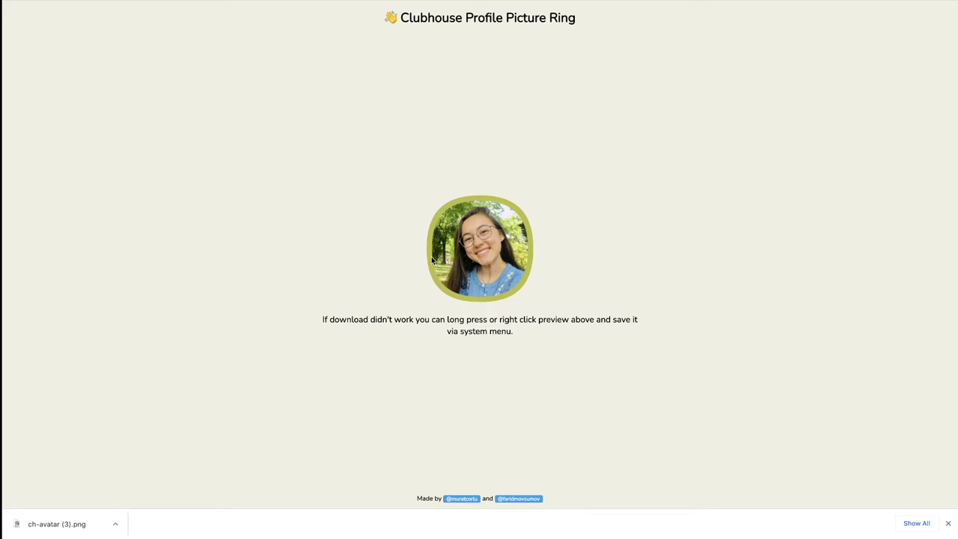
Open the Square Ring template in the editor and upload the park photo from local files
key("ctrl+Tab")
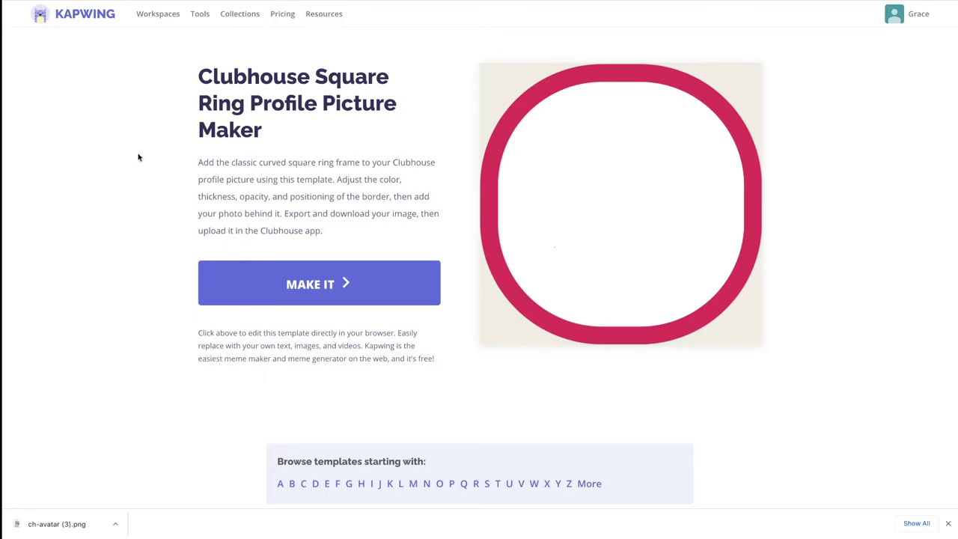
left_click(304, 285)
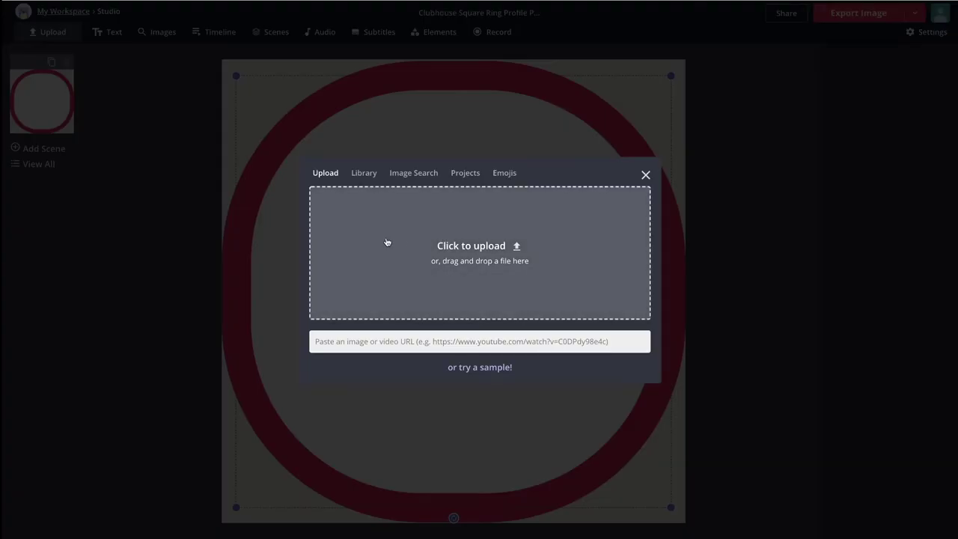
left_click(387, 242)
scroll(678, 149, "down", 3)
double_click(492, 128)
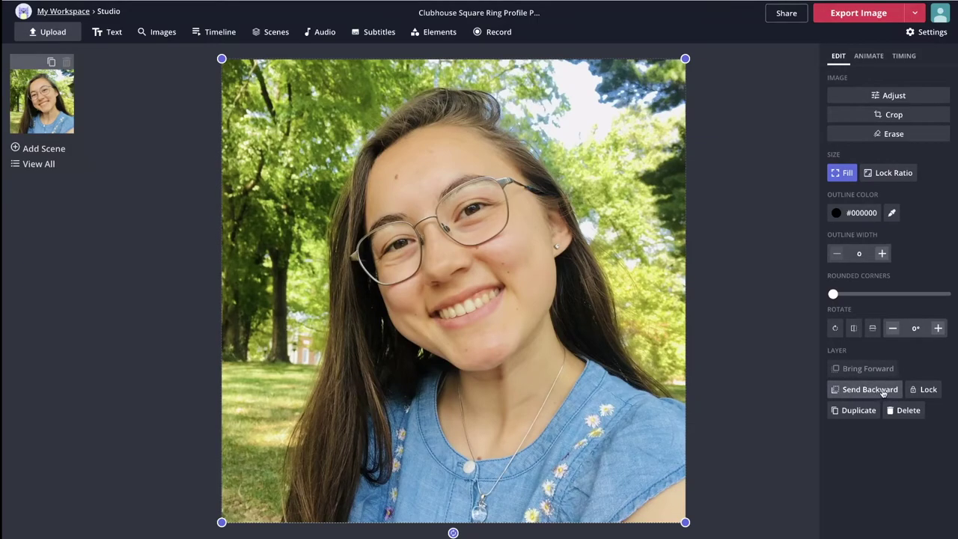
Send the photo behind the red ring and the cream corner shapes
left_click(859, 389)
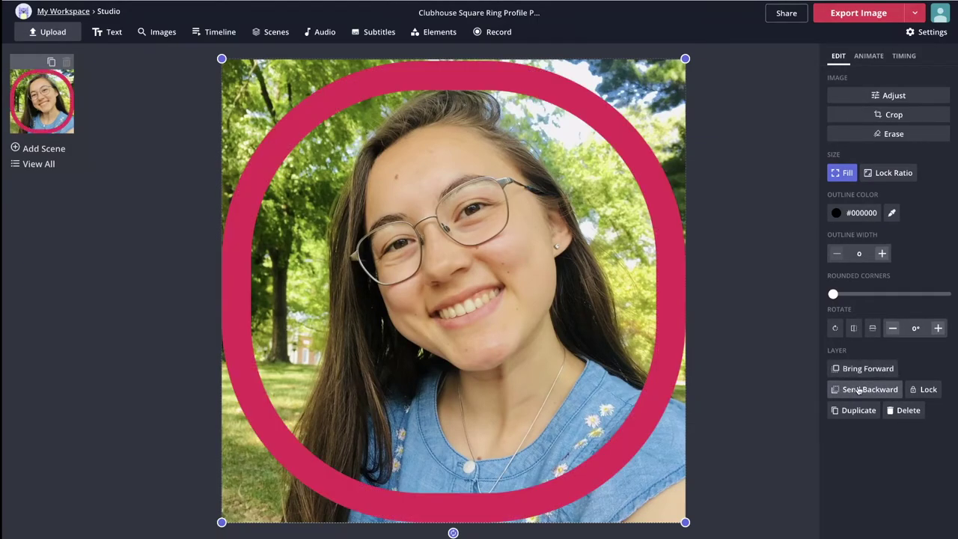
left_click(859, 389)
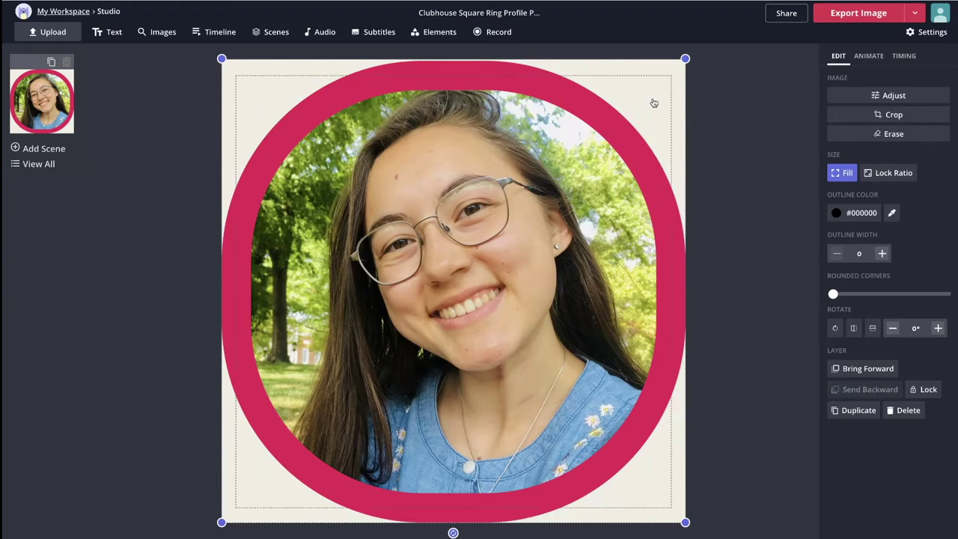
left_click(712, 139)
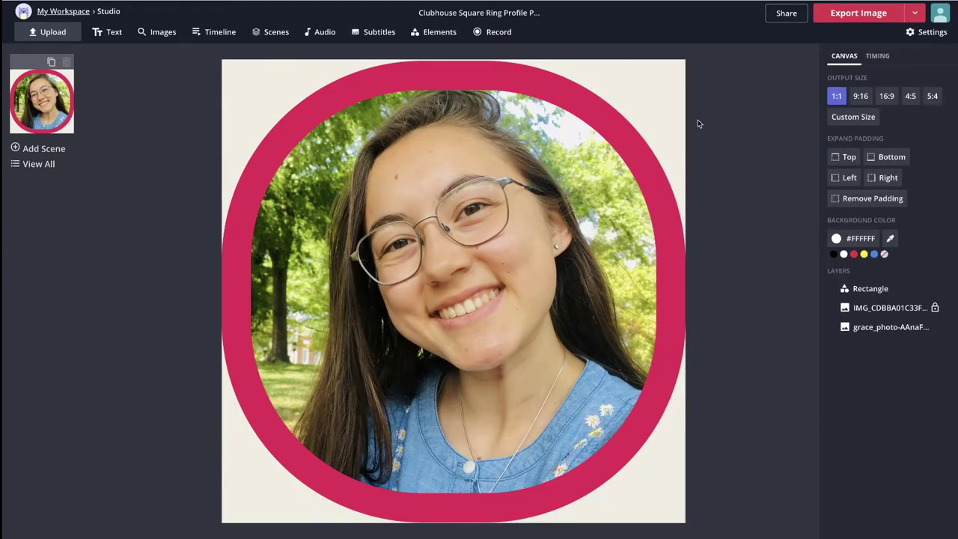
Make the ring outline teal #00ACC1 with outline width 70
left_click(663, 213)
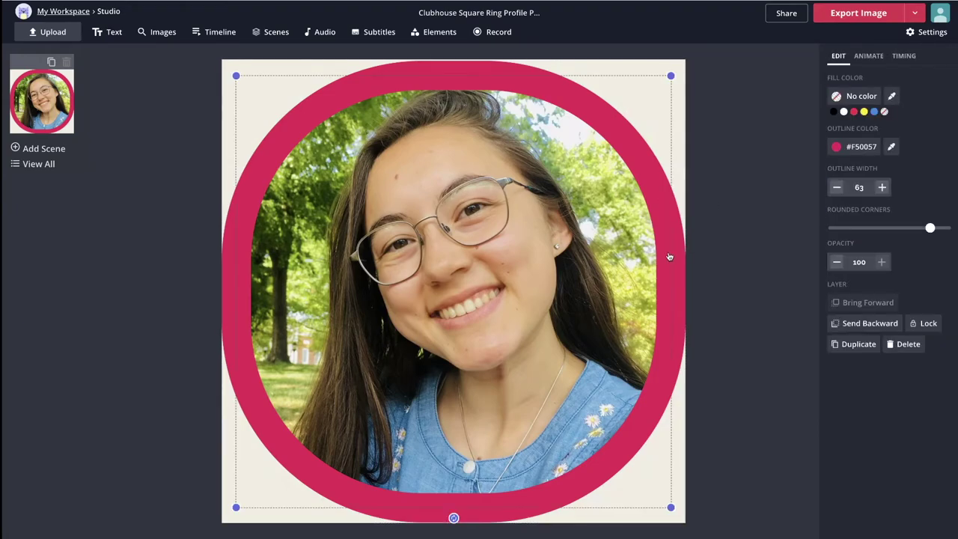
left_click(854, 147)
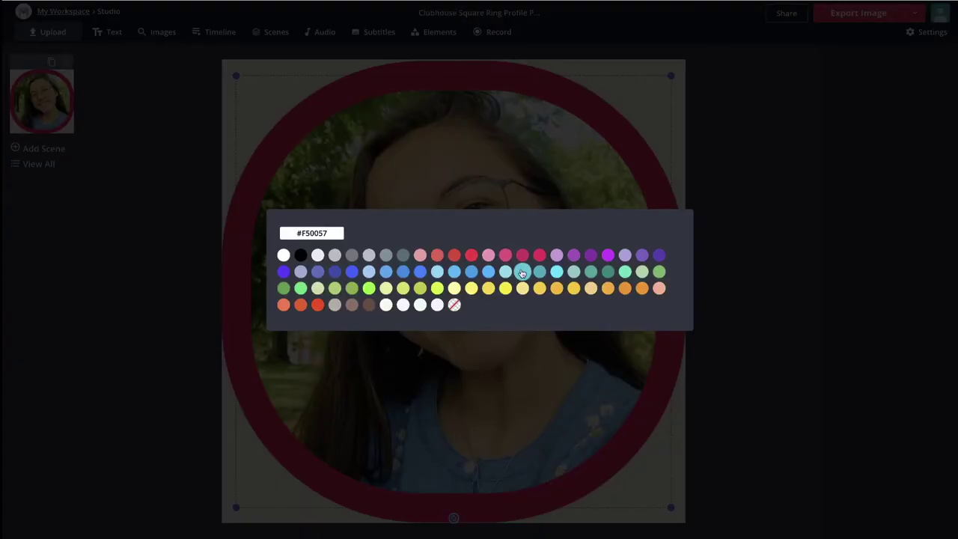
left_click(555, 274)
left_click(884, 189)
left_click(883, 189)
left_click(837, 262)
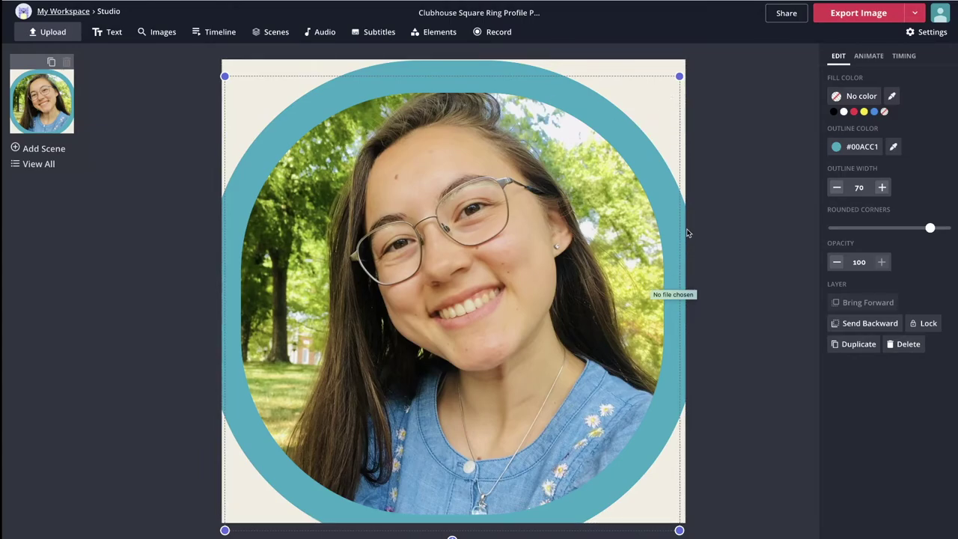
left_click(698, 262)
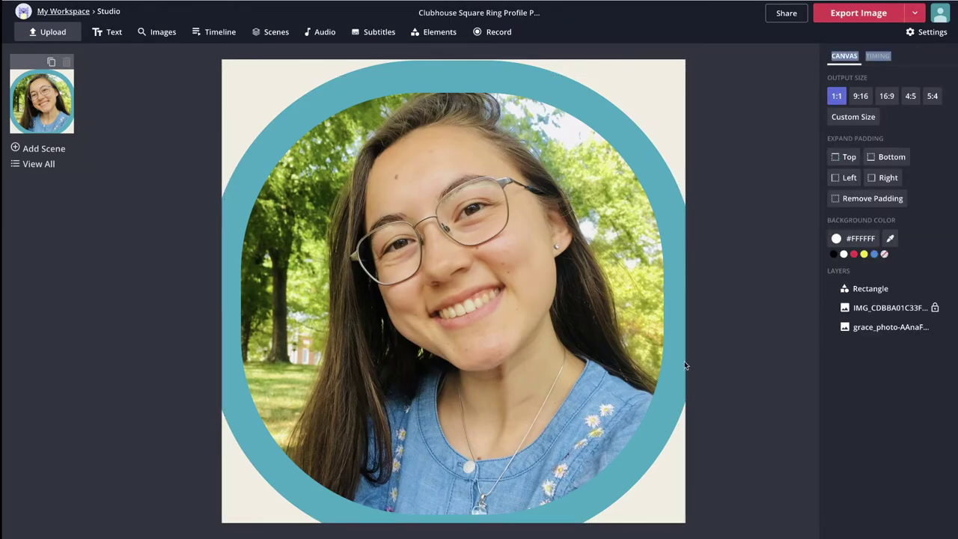
Narrow the ring slightly around her face and export the square-ring image
left_click(637, 112)
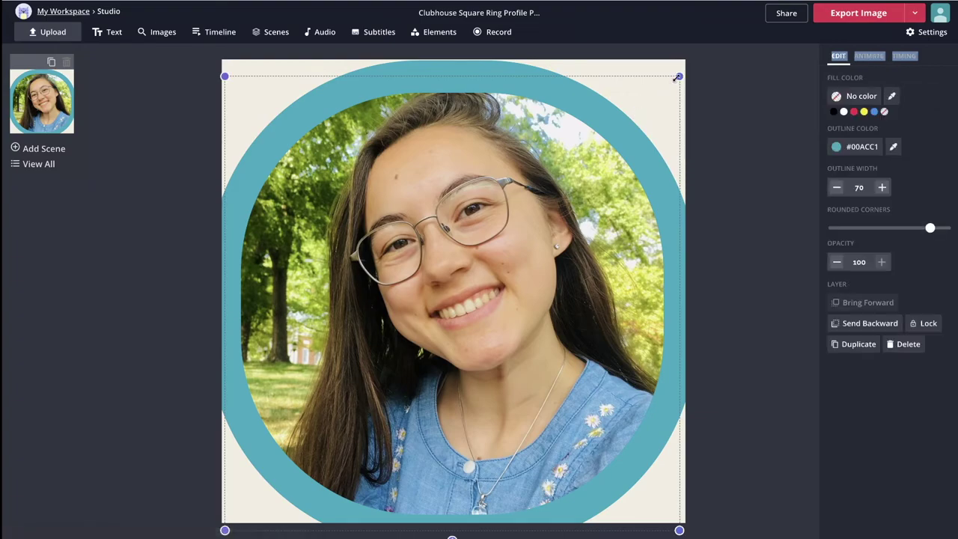
left_click_drag(678, 76, 667, 76)
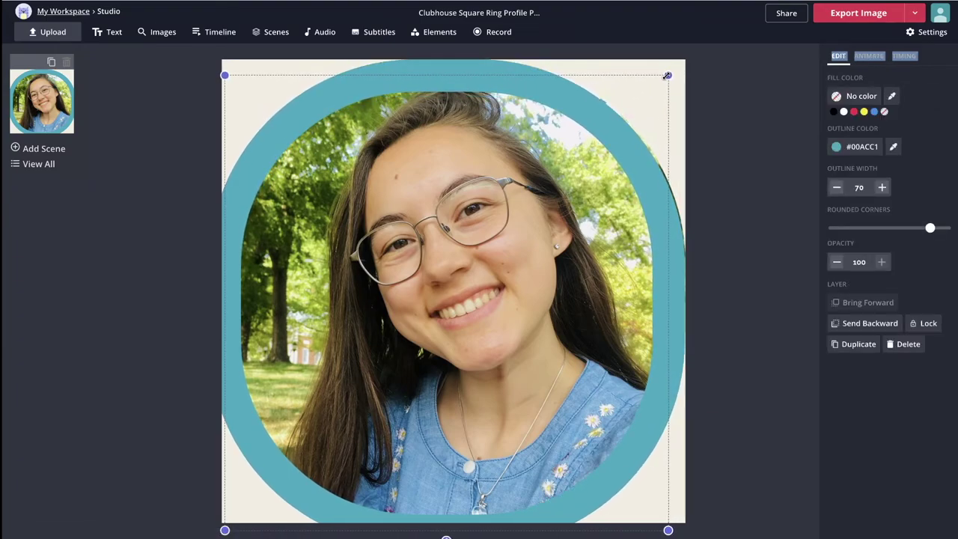
left_click(755, 222)
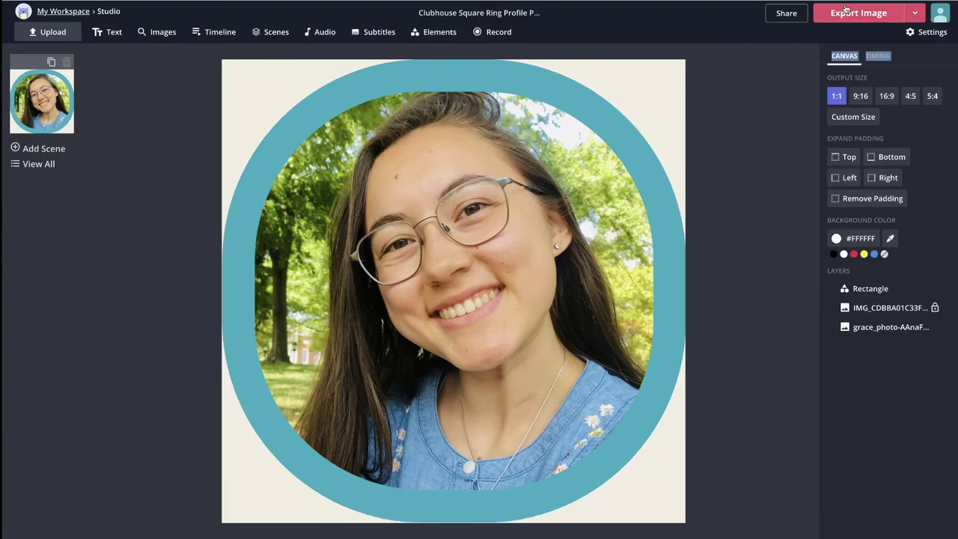
left_click(842, 14)
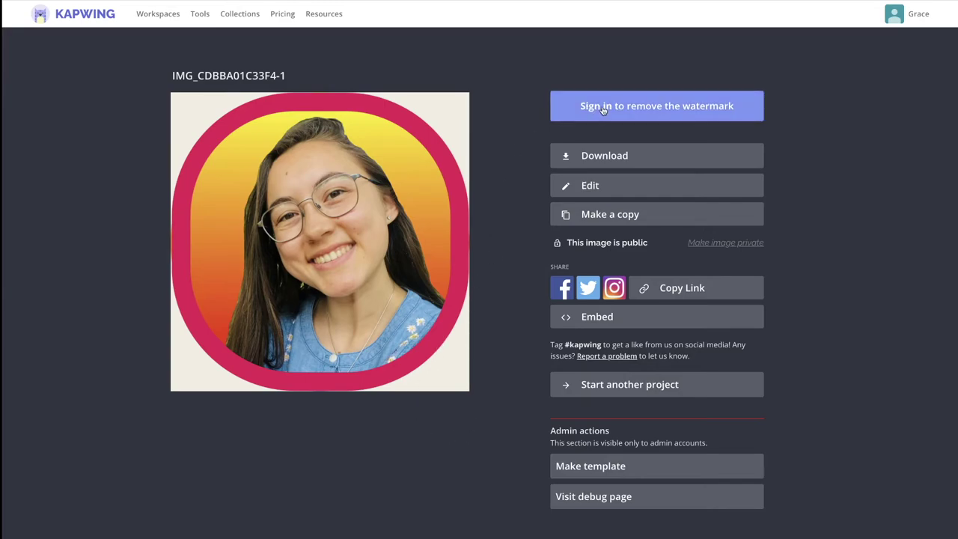
Download the exported framed headshot image from the export result page
left_click(646, 155)
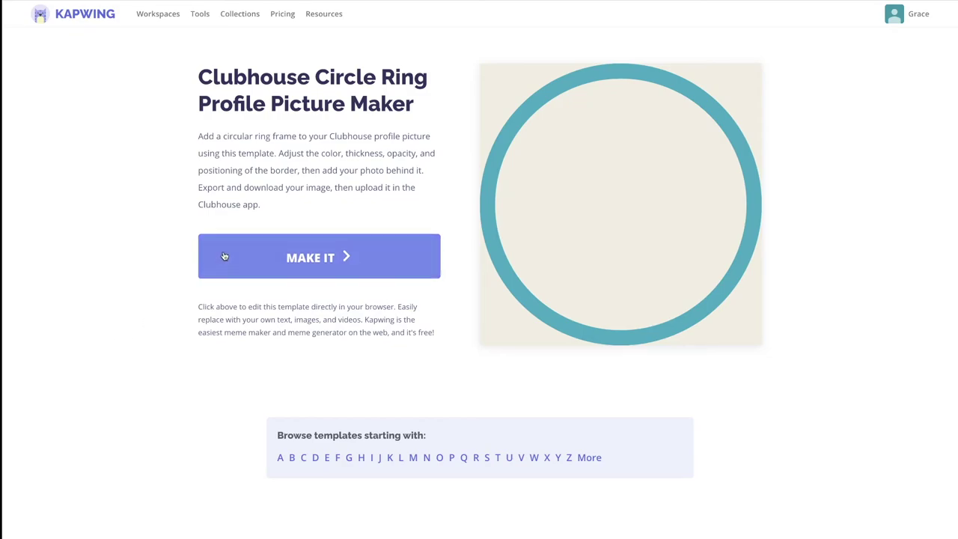
Open the Clubhouse Circle Ring template in the editor and upload the headshot photo onto its canvas
left_click(285, 260)
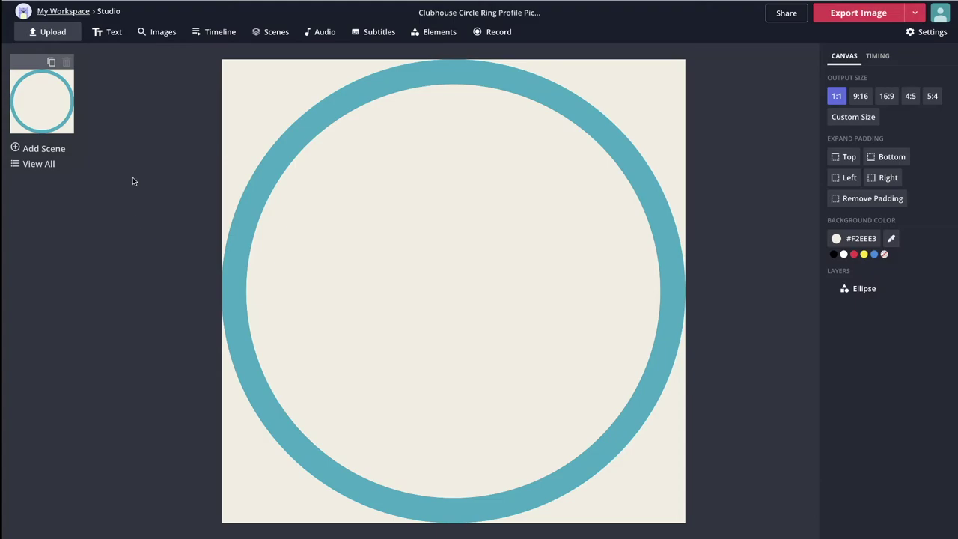
left_click(260, 203)
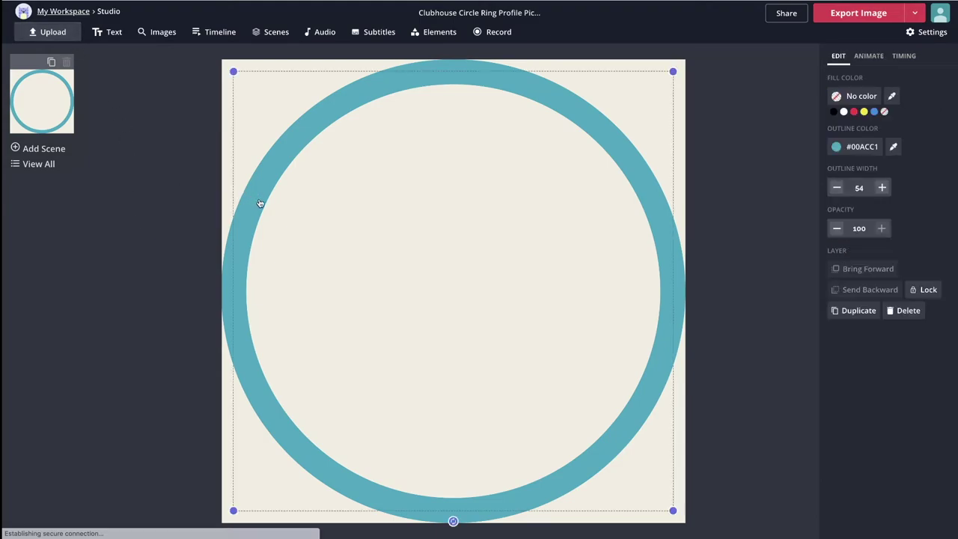
left_click(53, 31)
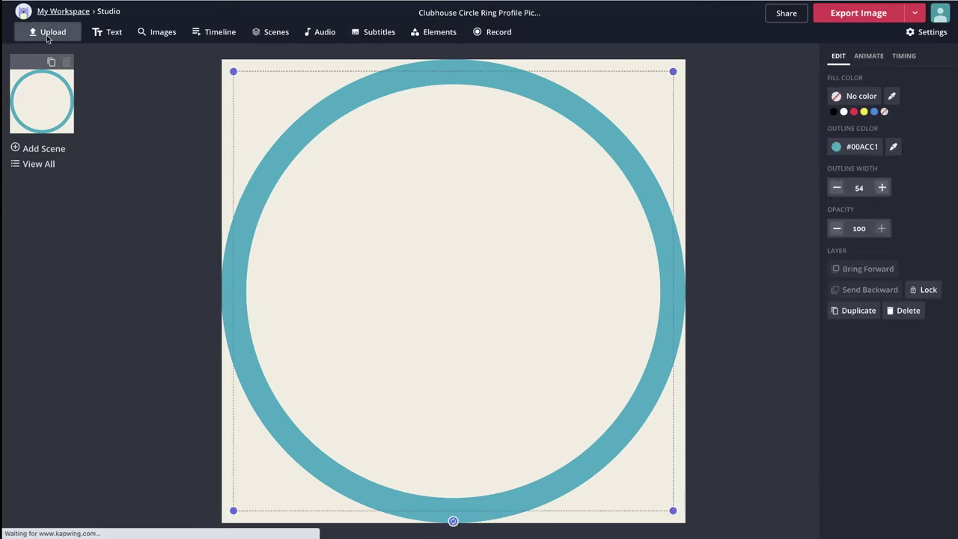
left_click(443, 216)
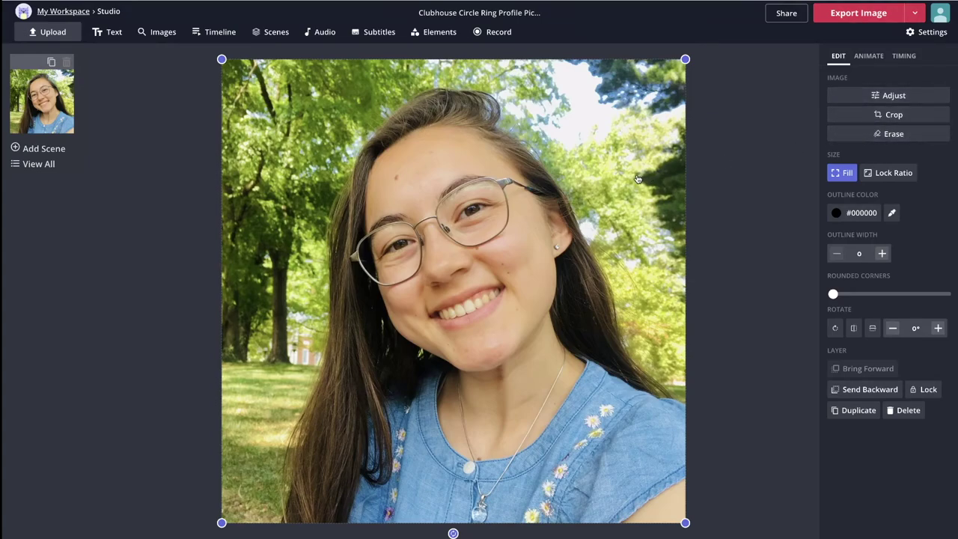
Move the selfie behind the teal ring, round its corners fully into a circle, and make the ring outline purple
left_click(865, 397)
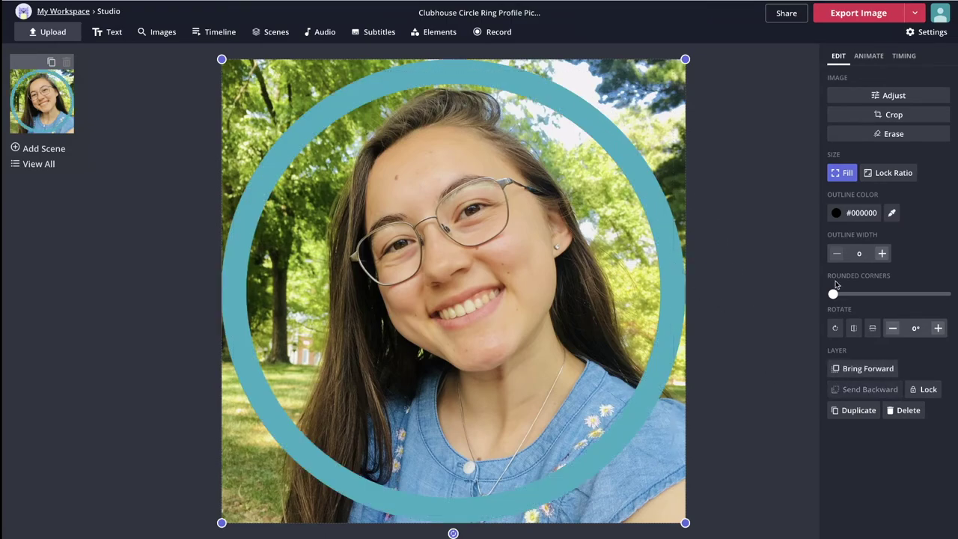
left_click_drag(834, 294, 954, 297)
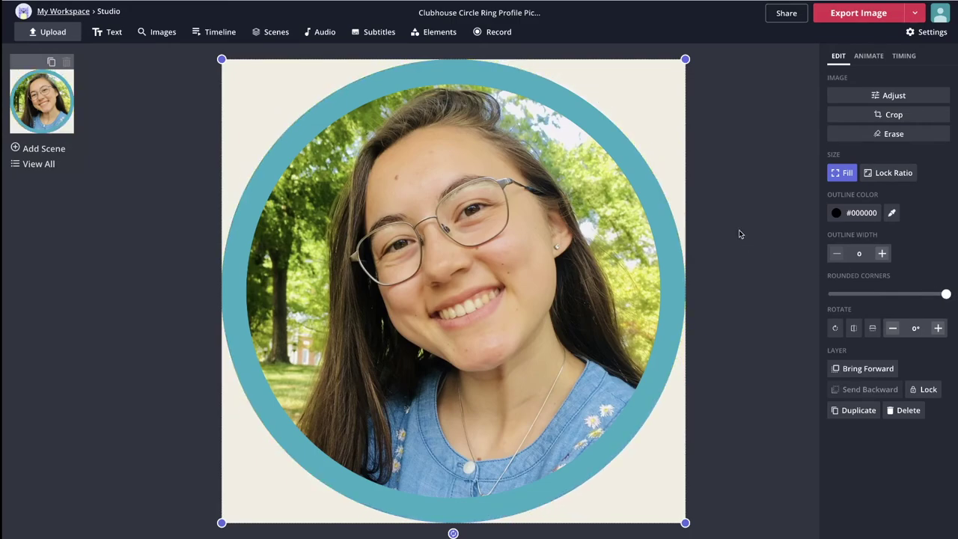
left_click(668, 248)
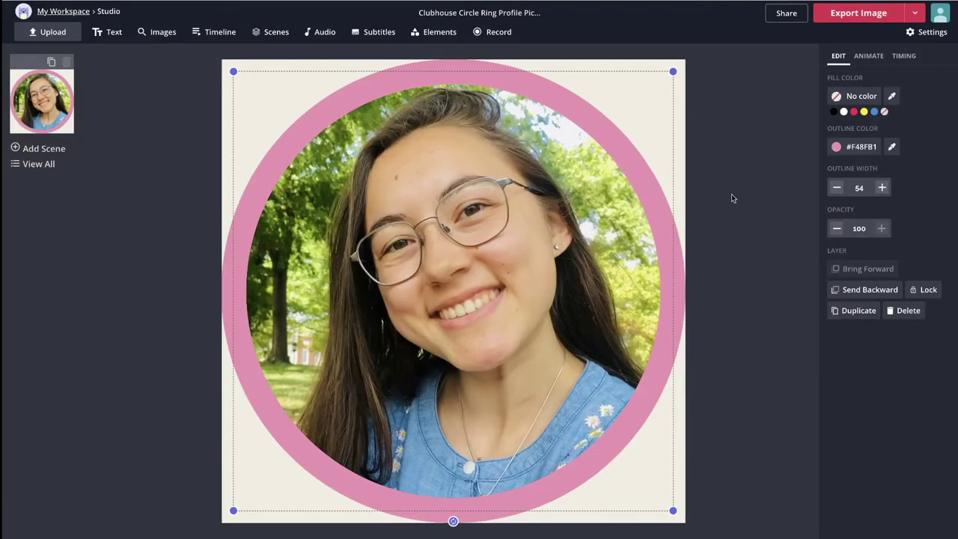
left_click(839, 148)
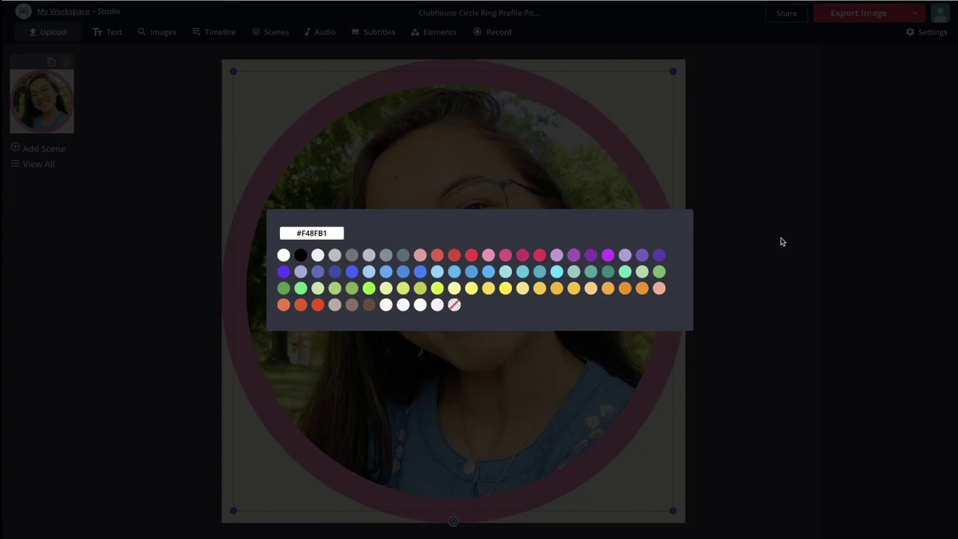
left_click(798, 259)
left_click(890, 147)
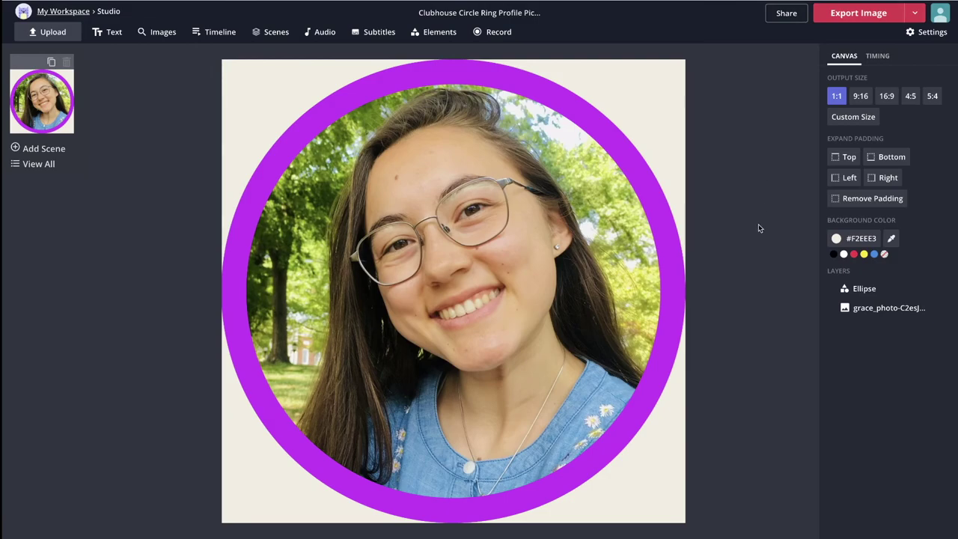
Set the canvas background to the ring's purple #D500F9, slightly resize the ring, and export the design
left_click(890, 238)
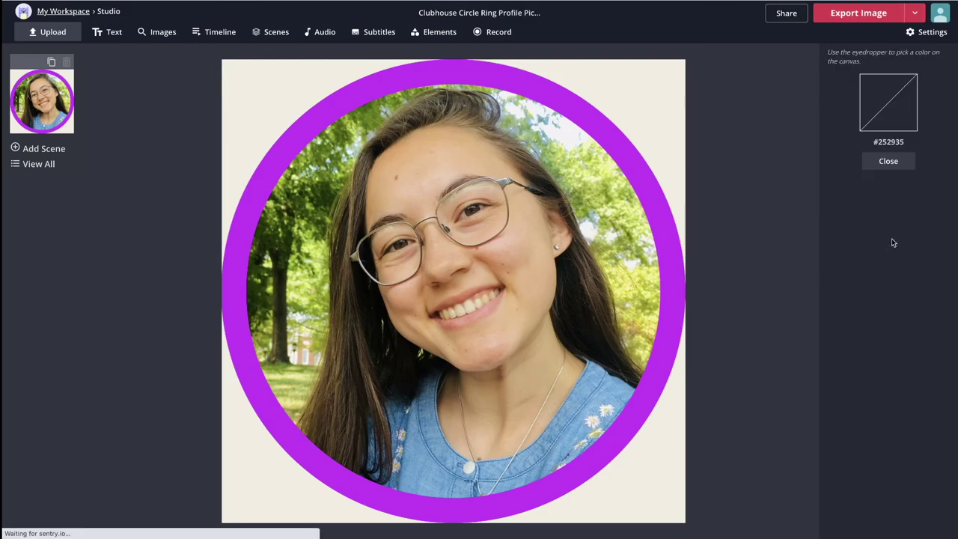
left_click(632, 162)
left_click(678, 112)
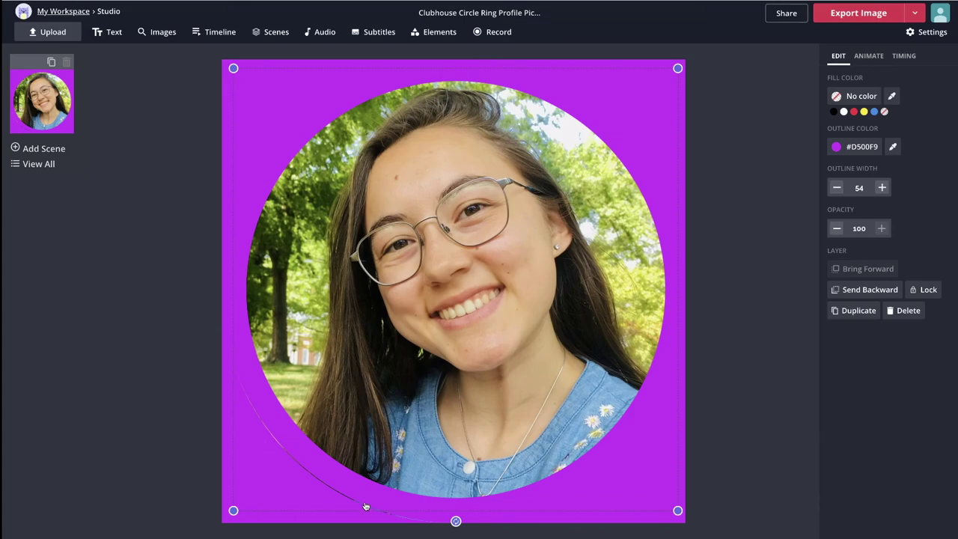
left_click_drag(233, 509, 231, 512)
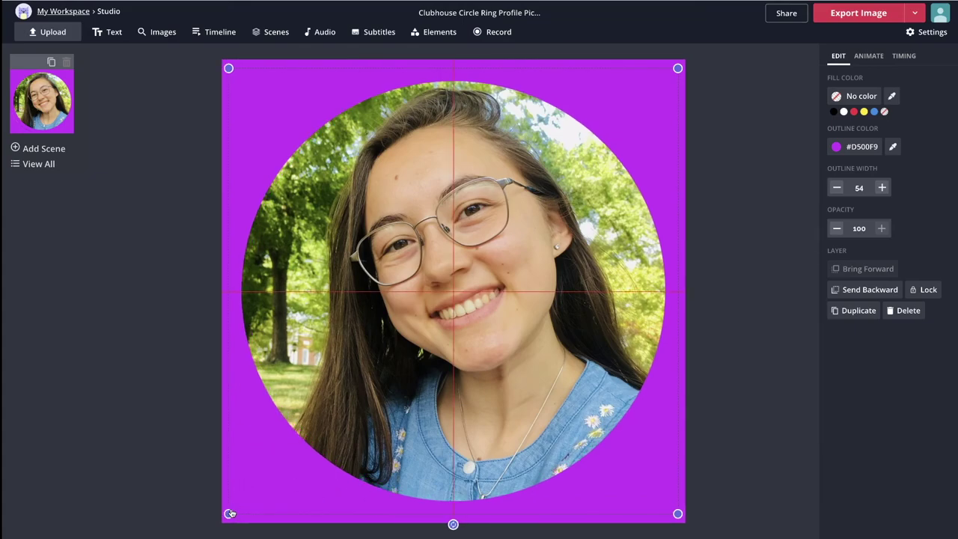
left_click(731, 412)
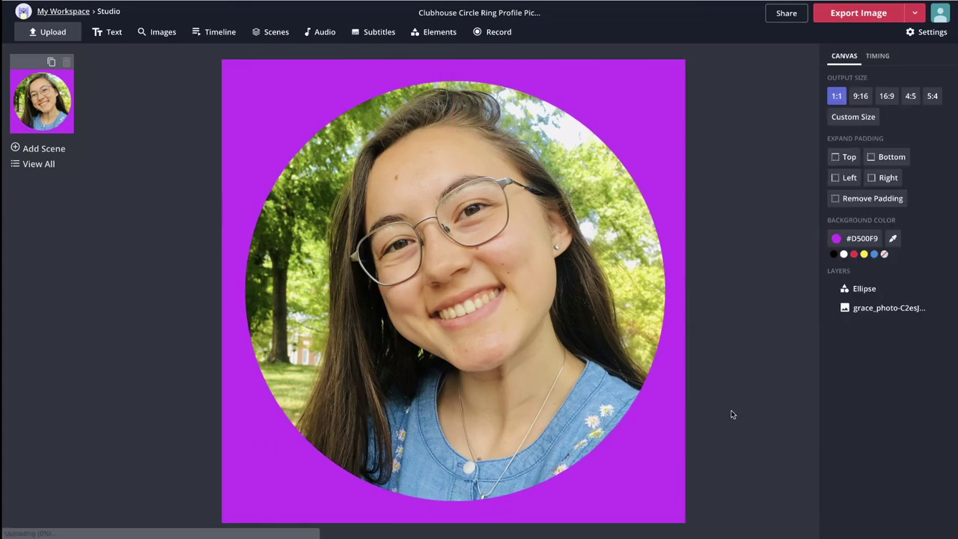
left_click(866, 13)
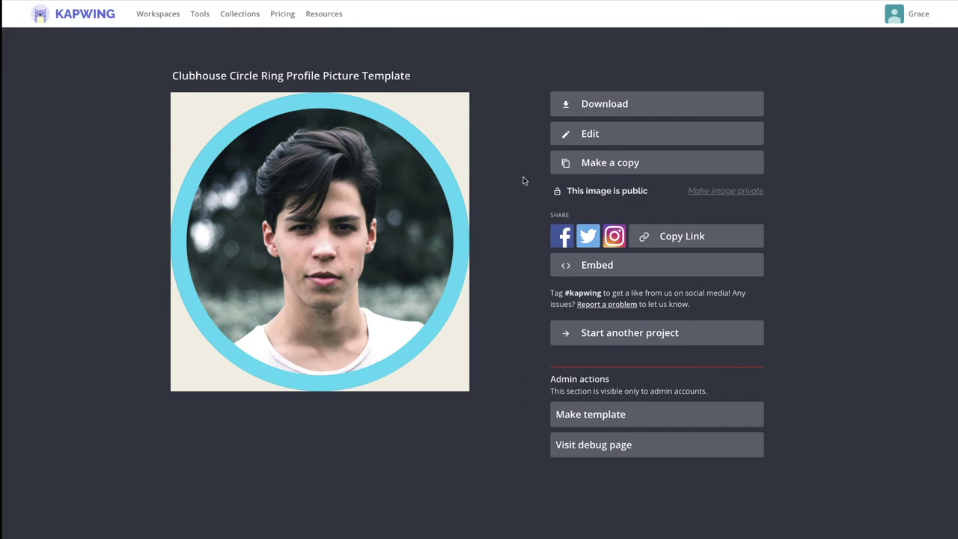
Download the exported purple circle-ring image as a JPEG file
left_click(567, 106)
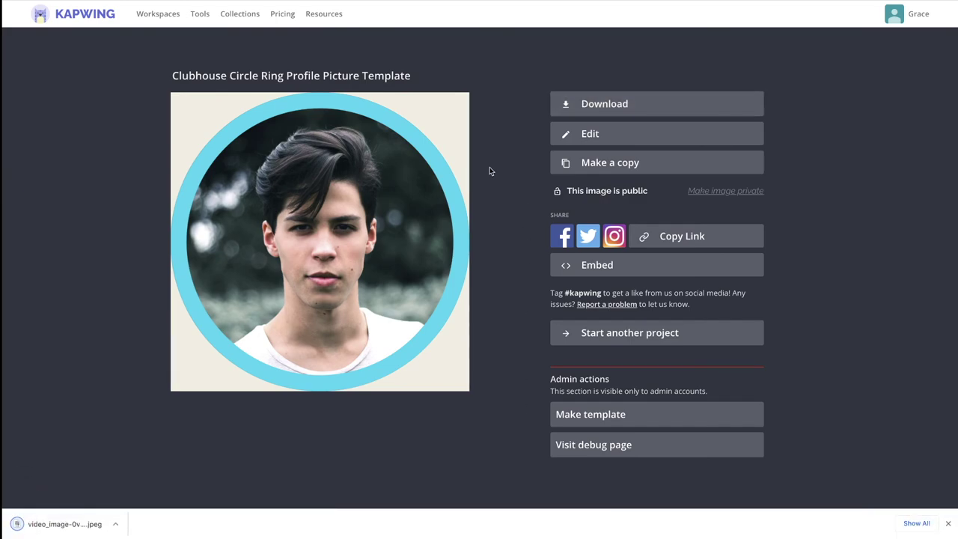